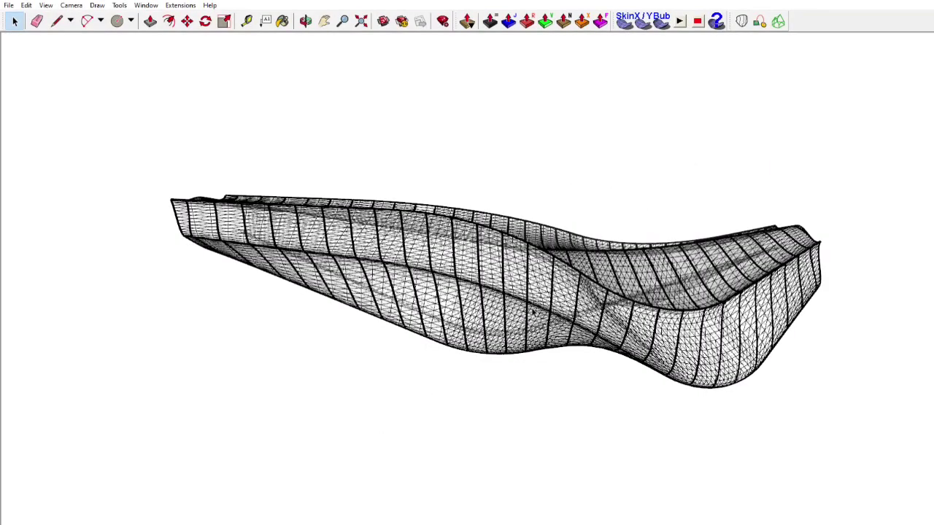
Step: Examine the hull-shaped mesh model with its ribs and lengthwise lines from several sides
middle_click_drag(594, 318, 650, 325)
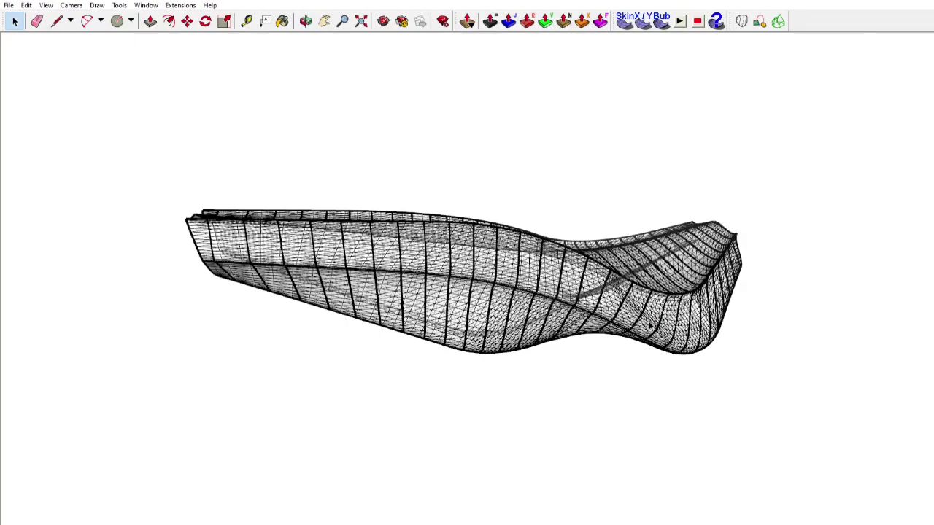
middle_click_drag(650, 325, 659, 283)
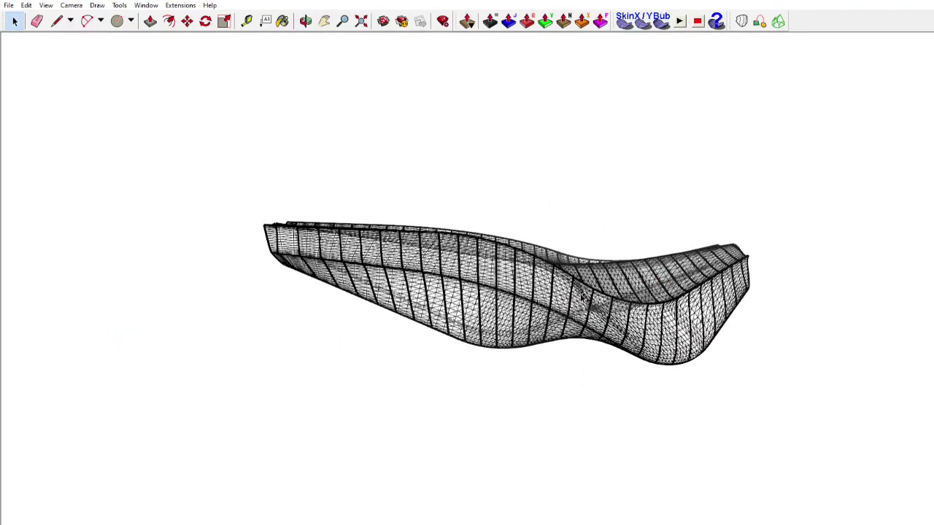
middle_click_drag(542, 310, 584, 335)
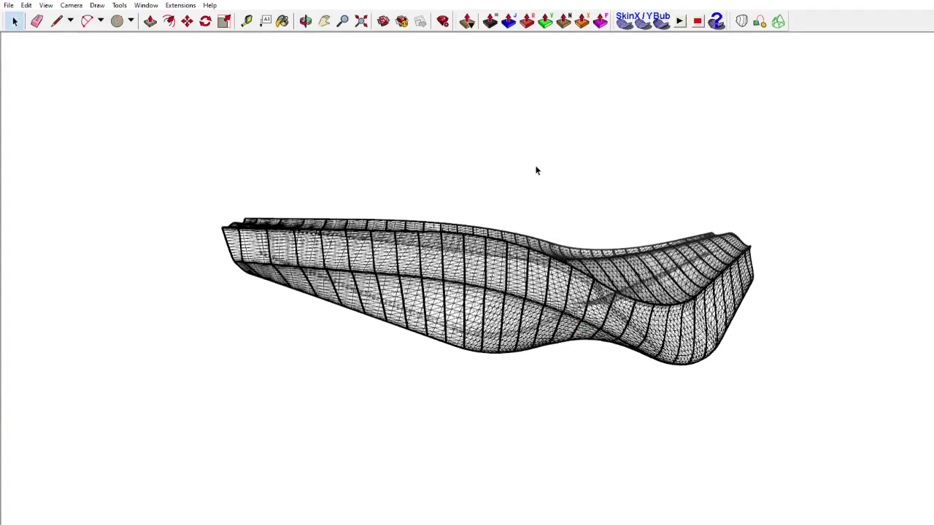
middle_click_drag(486, 285, 569, 288)
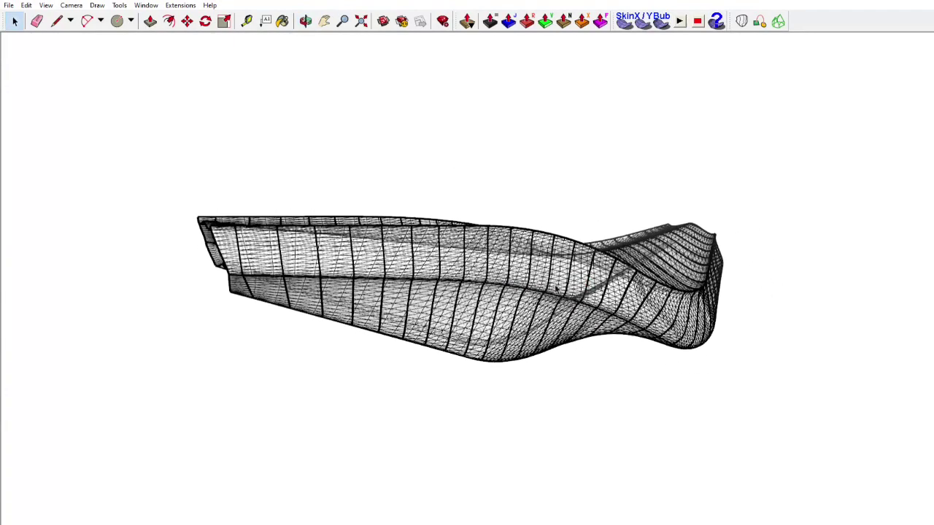
middle_click_drag(671, 302, 647, 311)
mouse_move(583, 303)
middle_mouse_down()
mouse_move(604, 313)
mouse_move(575, 297)
middle_mouse_up()
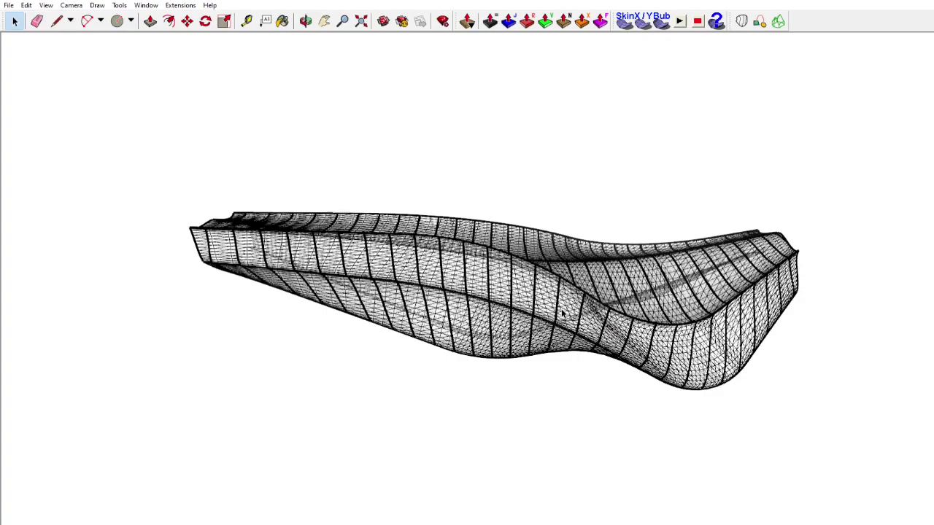
middle_click_drag(508, 312, 362, 321)
middle_click_drag(606, 291, 537, 371)
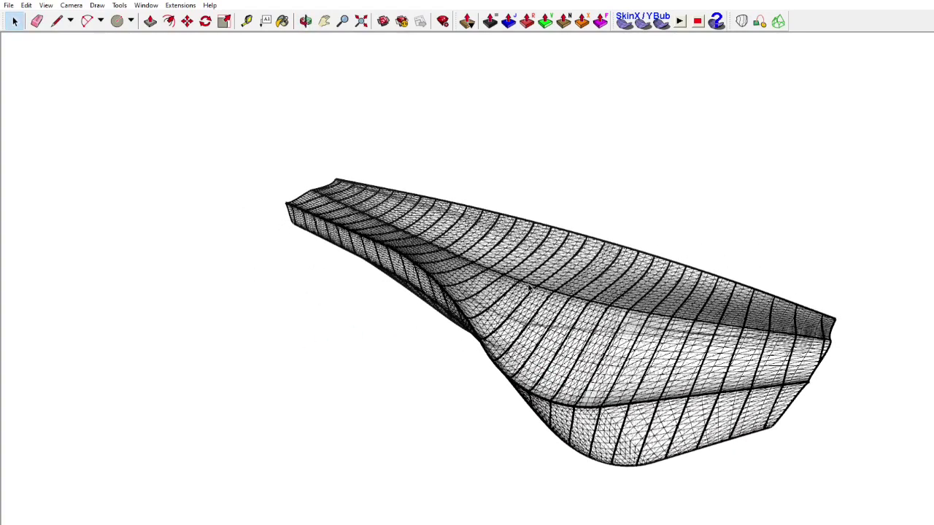
Step: Move the mesh surface group away from the ribs and lengthwise curves, clear behind them
left_click(527, 245)
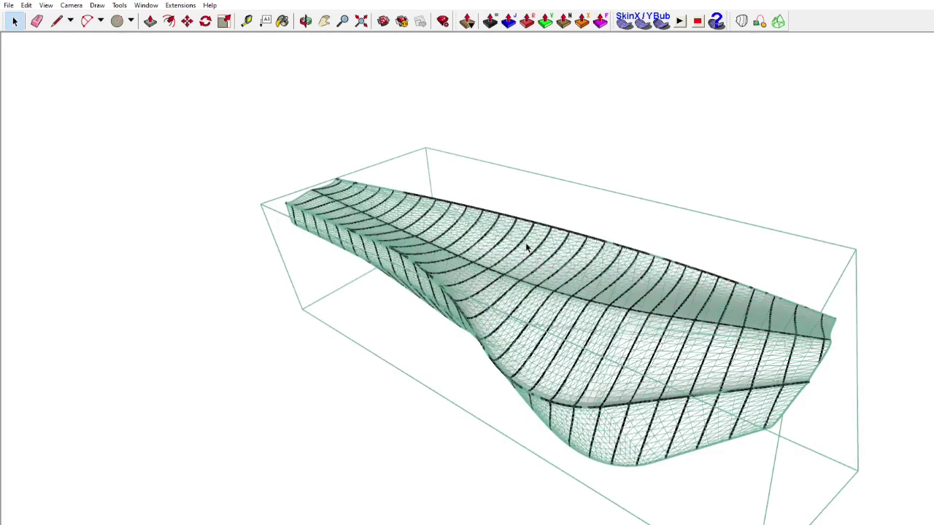
middle_click_drag(537, 253, 510, 304)
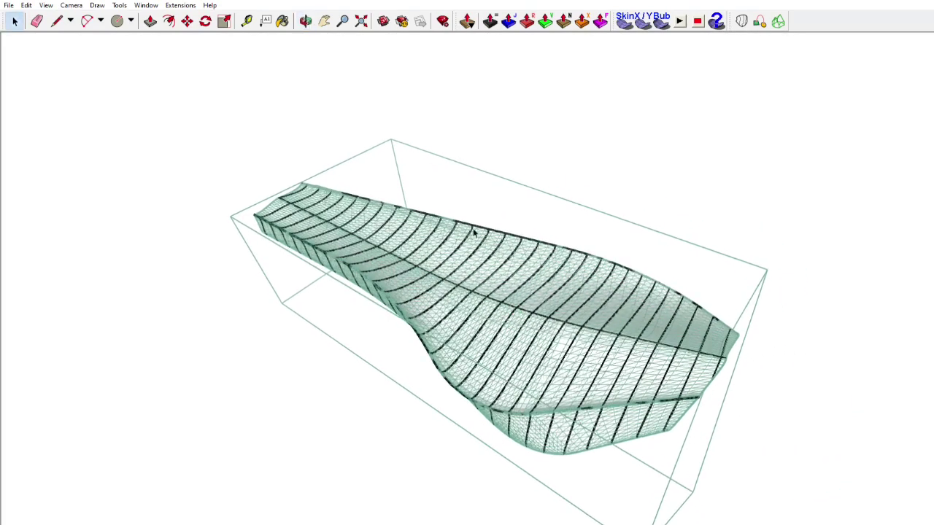
left_click(187, 20)
left_click(527, 245)
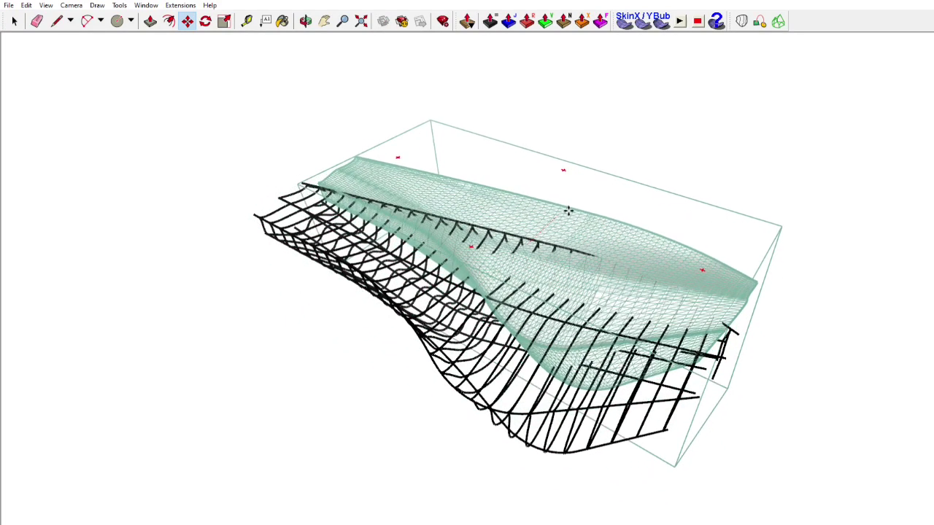
left_click(568, 211)
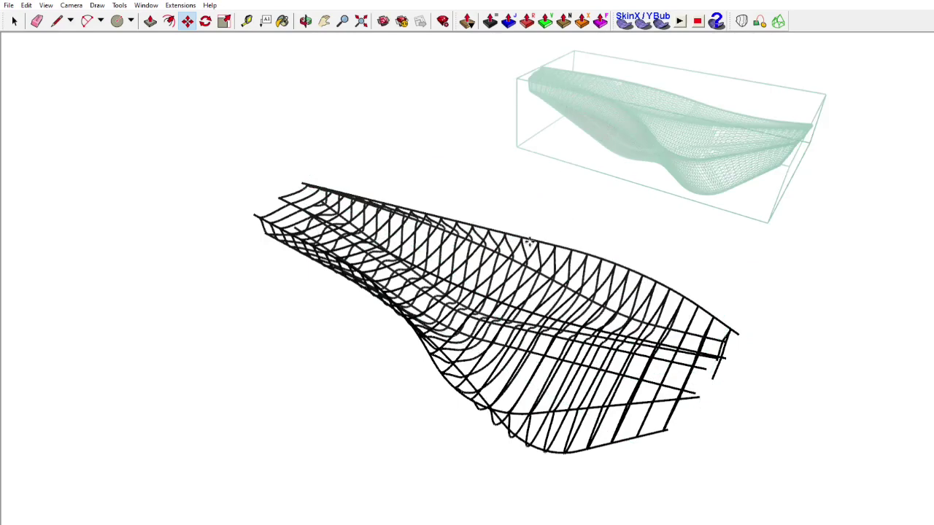
Step: Move the cross-section rib group off the lengthwise curves, placing it between them and the mesh surface
left_click(502, 247)
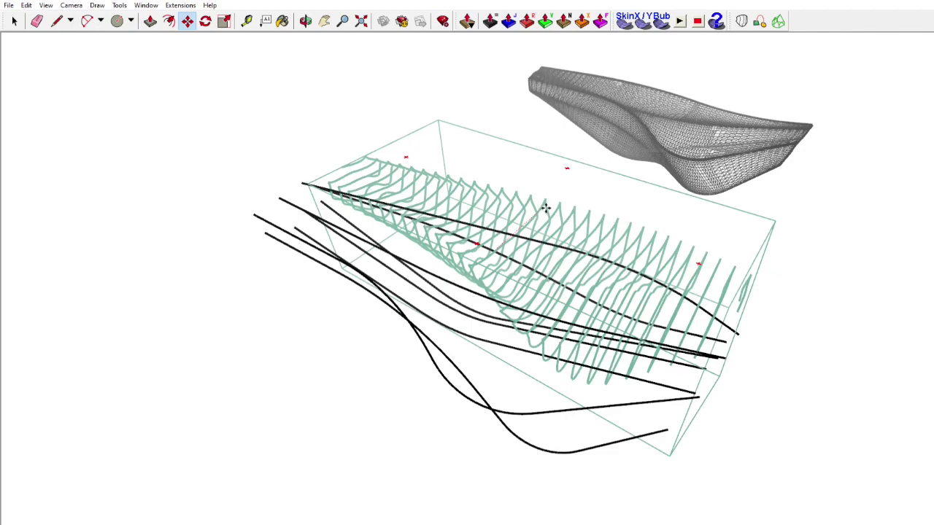
key("Escape")
left_click(15, 21)
middle_click_drag(394, 233, 493, 307)
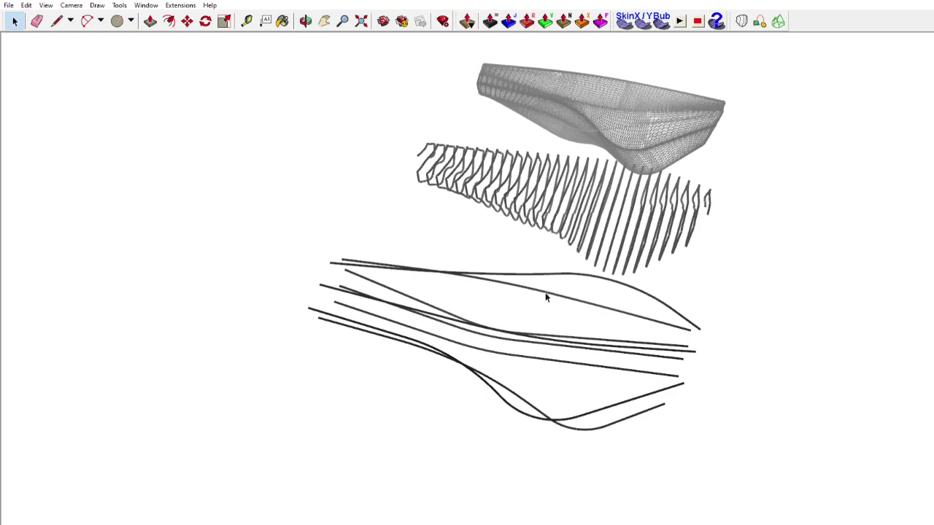
middle_click_drag(590, 176, 587, 238)
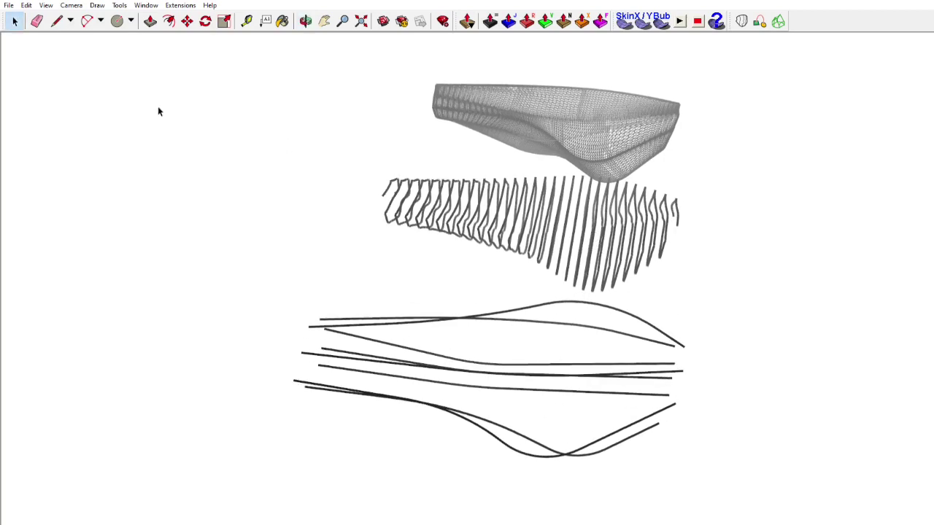
scroll(532, 254, "up", 1)
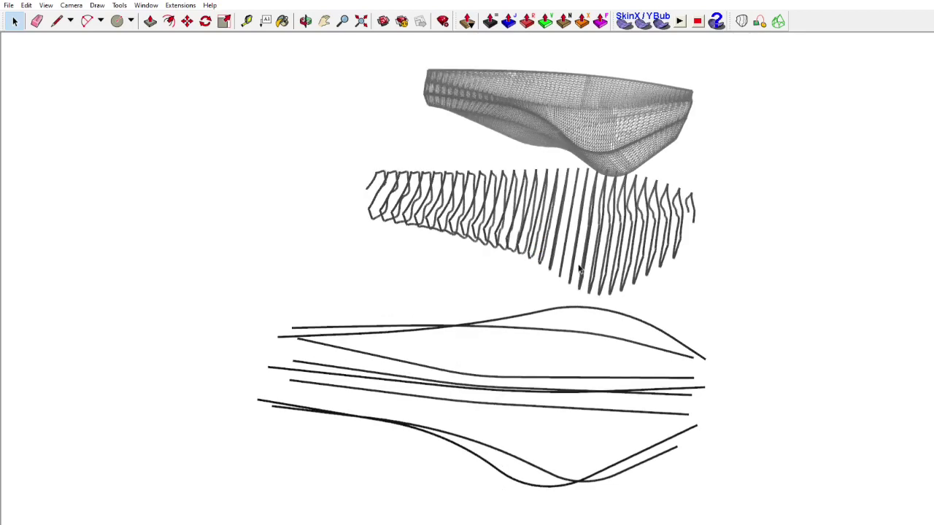
scroll(575, 274, "down", 1)
middle_click_drag(575, 275, 615, 305)
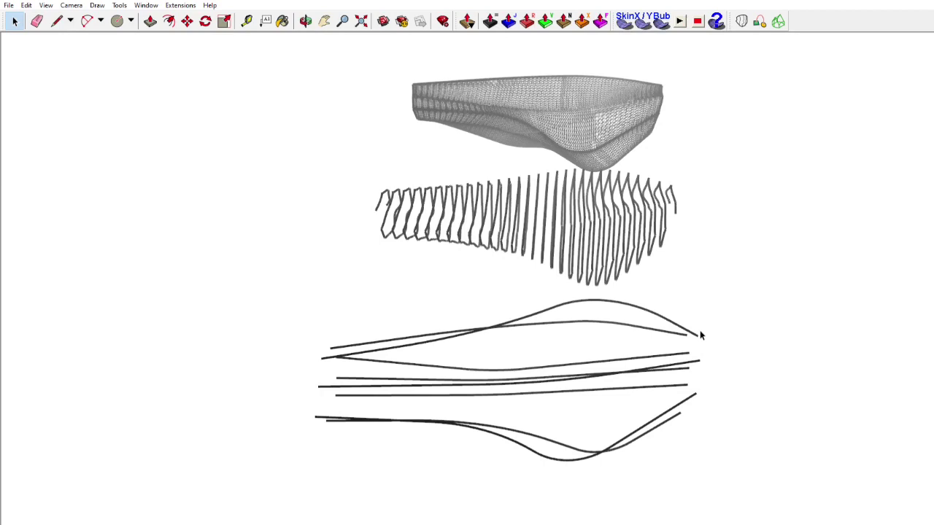
Step: Inspect the three separated groups in turn: the lengthwise curves, the cross-section ribs and the mesh surface
left_click(679, 320)
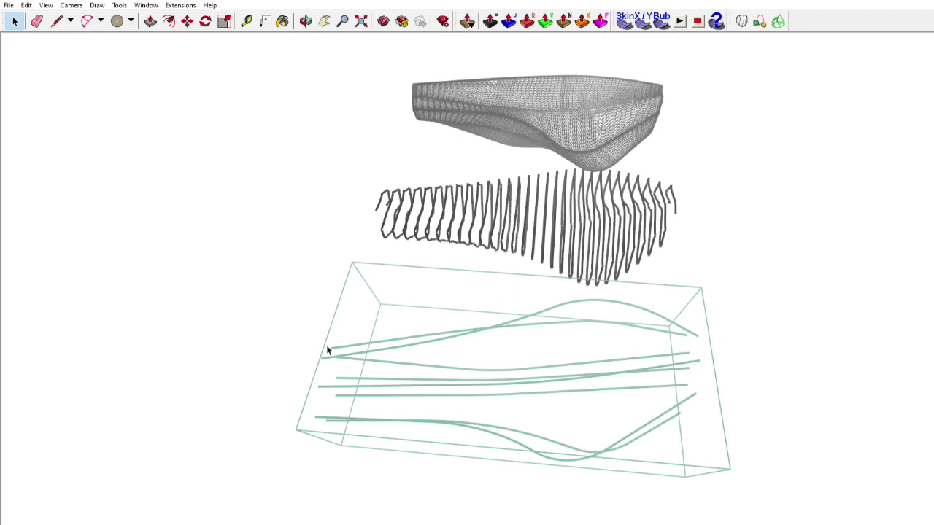
middle_click_drag(348, 340, 555, 241)
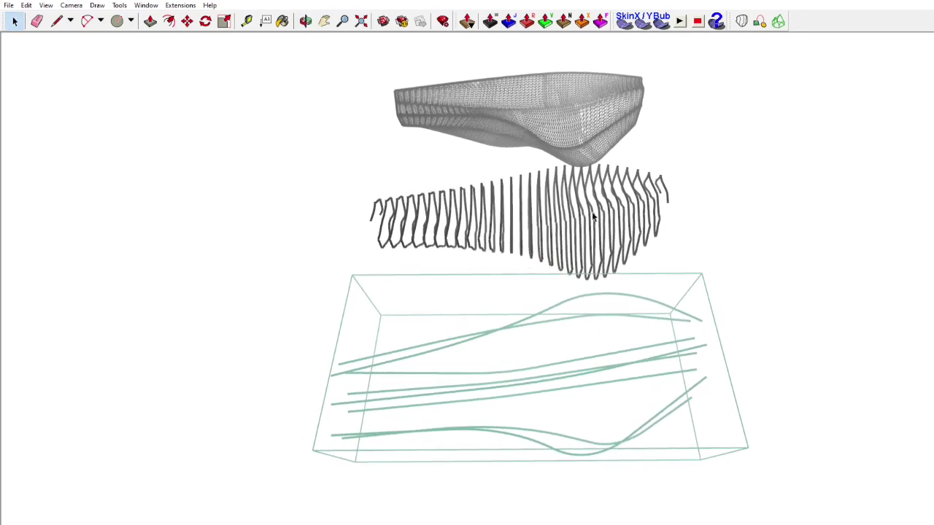
left_click(668, 191)
middle_click_drag(660, 191, 551, 310)
scroll(556, 302, "up", 1)
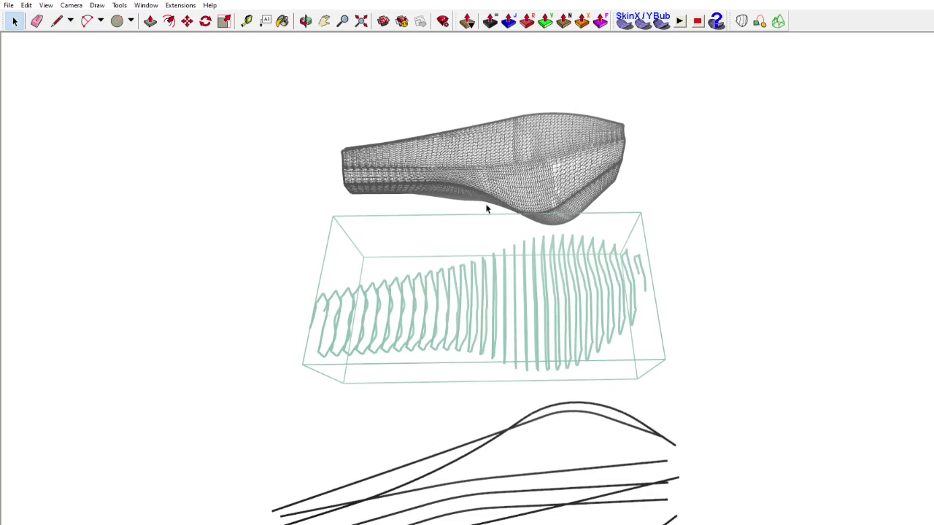
left_click(509, 189)
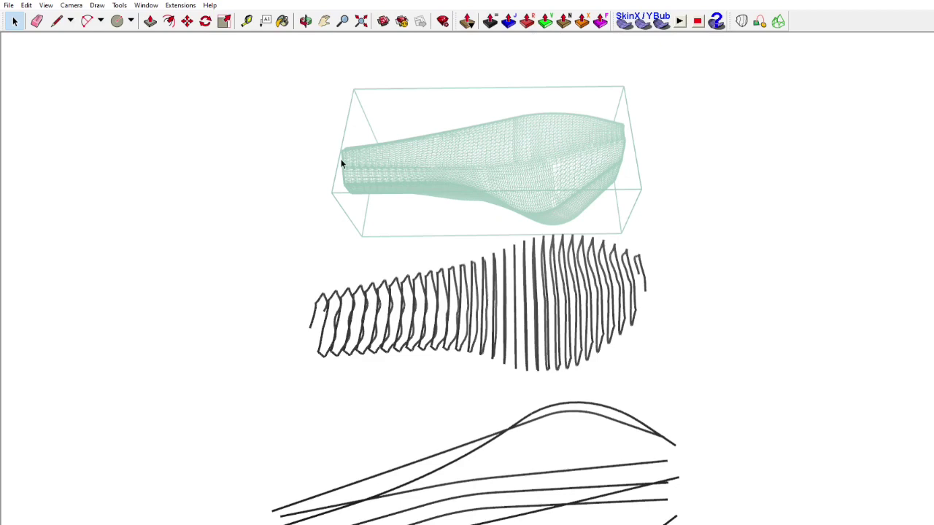
middle_click_drag(561, 158, 520, 280)
Step: Open the lengthwise curves group for editing and place a section plane across the curves near one end
left_click(518, 319)
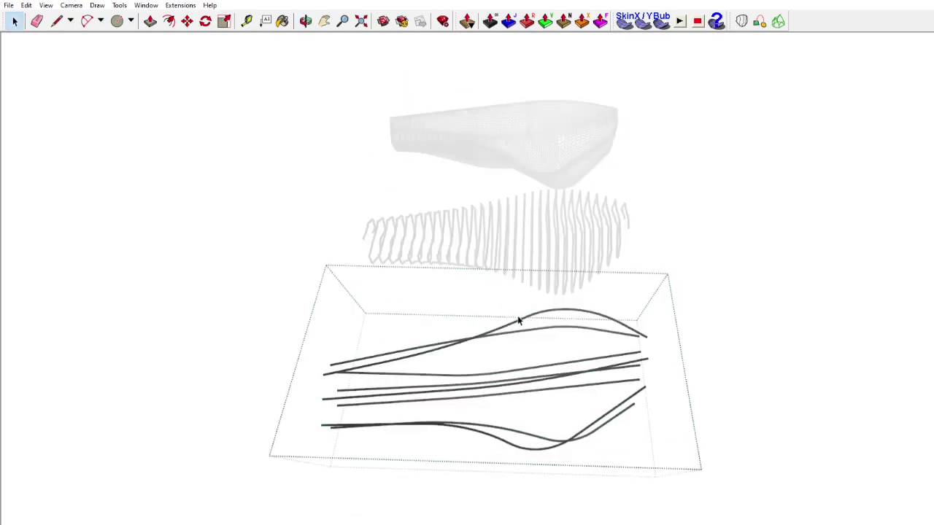
middle_click_drag(528, 328, 502, 277)
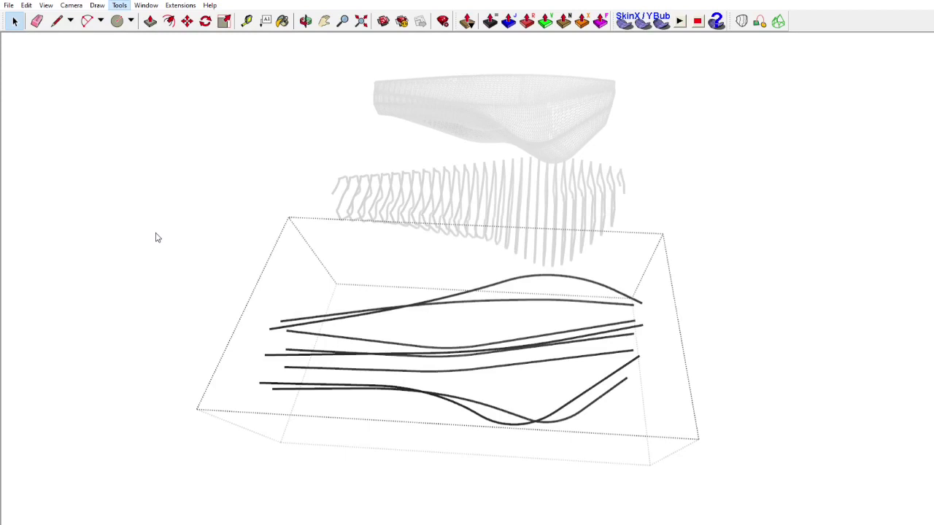
key("ctrl+v")
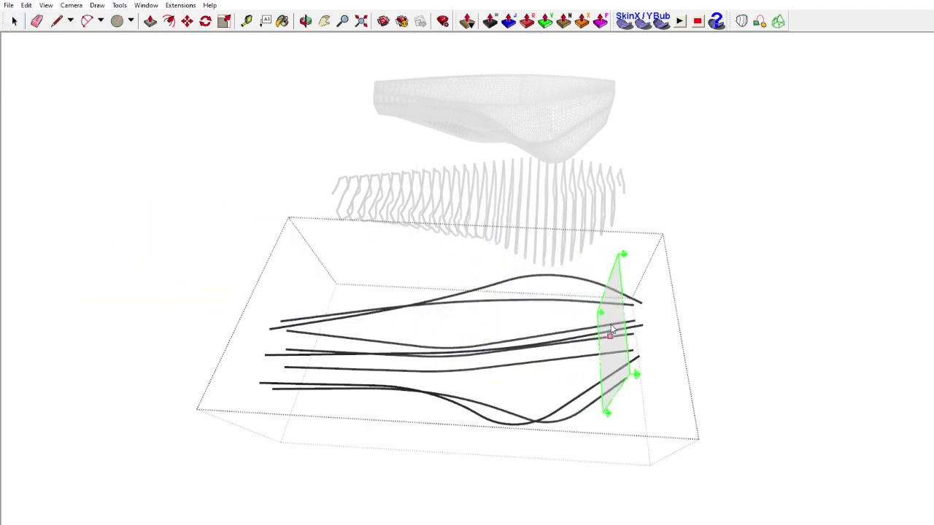
left_click(613, 328)
Step: Move the section plane just beyond the curve ends so it cuts away every curve, and add a first scene of this state
middle_click_drag(538, 356, 613, 208)
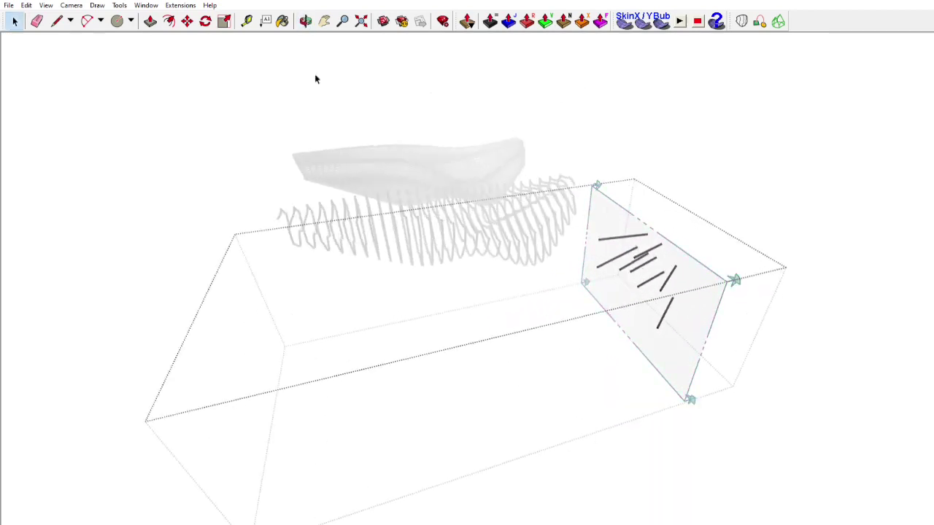
left_click(186, 20)
left_click_drag(625, 215, 665, 205)
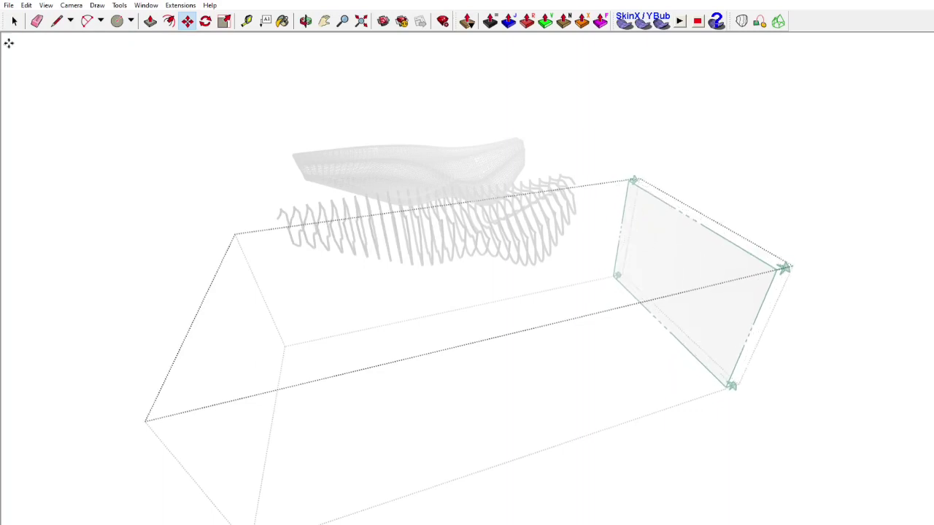
left_click(14, 19)
middle_click_drag(692, 267, 756, 282)
middle_click_drag(575, 271, 671, 271)
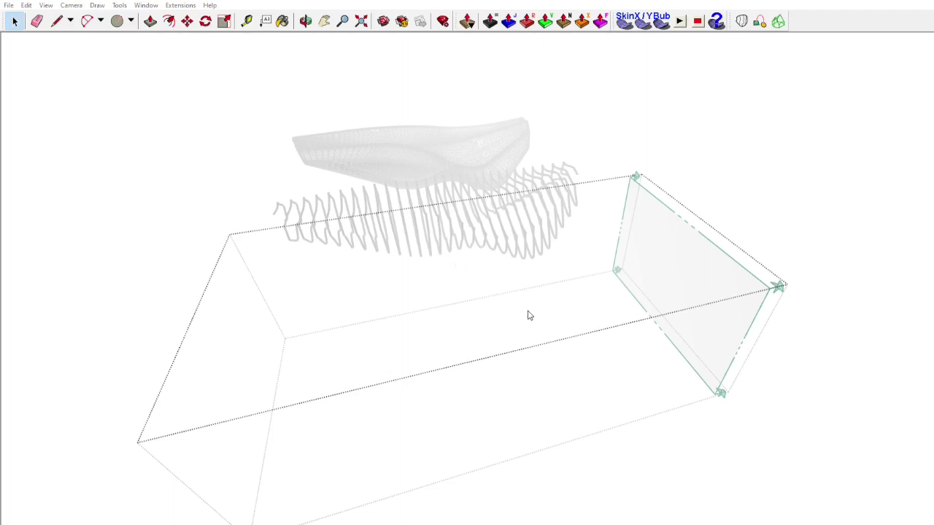
key("ctrl+shift+a")
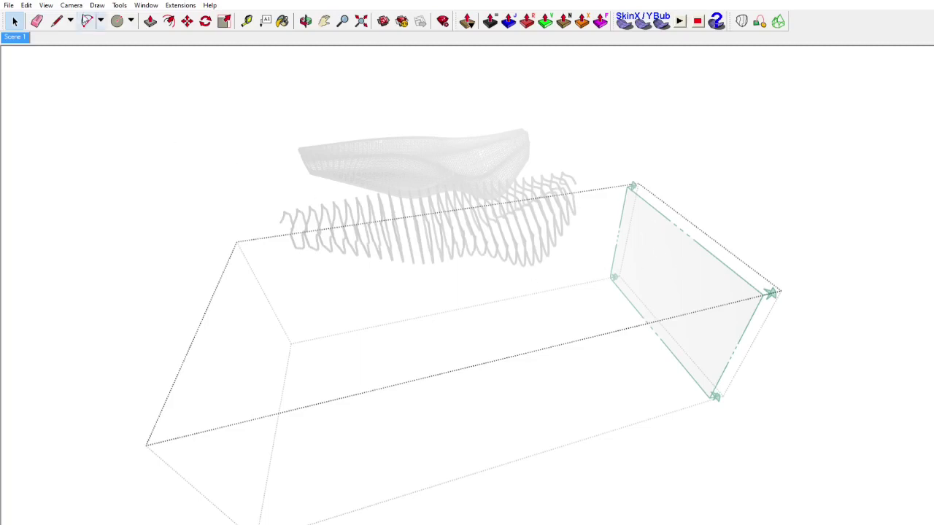
Step: Place a second section plane across the lengthwise curves around the middle of the group, parallel to the first
left_click(187, 20)
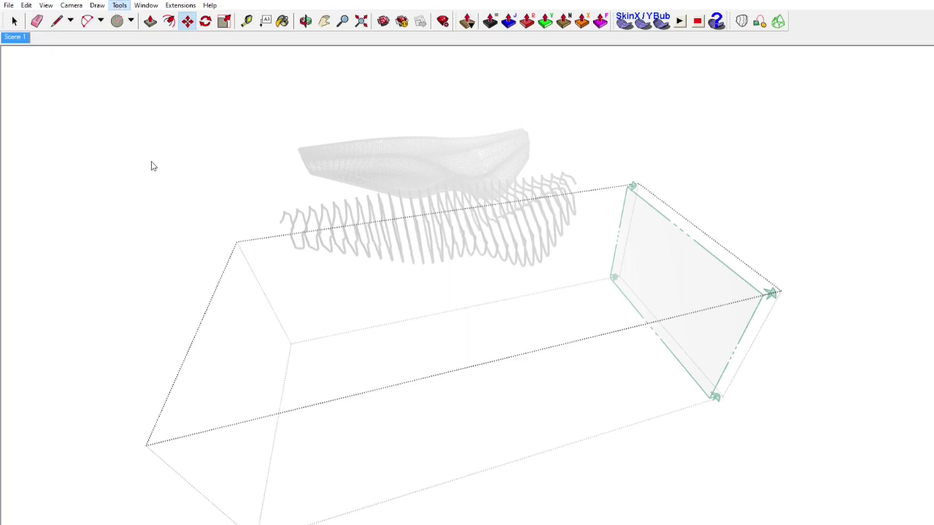
key("p")
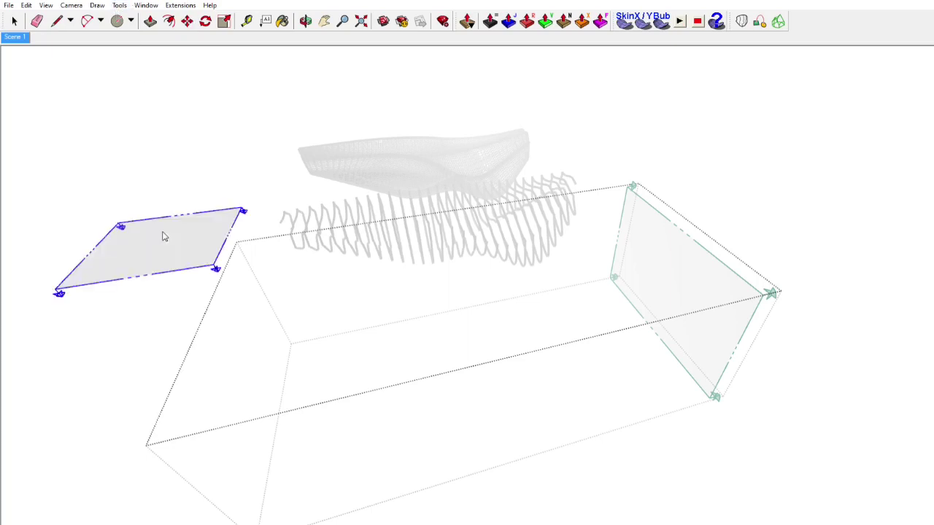
key("Left")
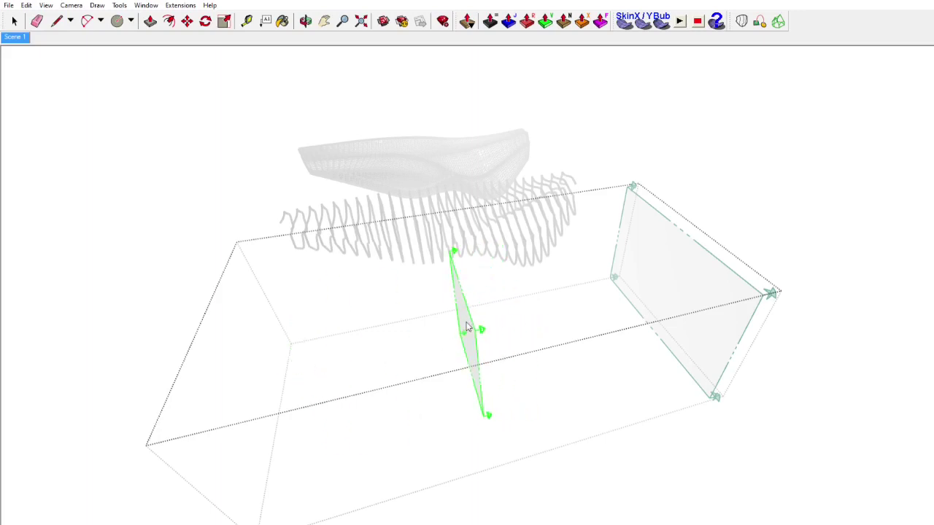
left_click(479, 340)
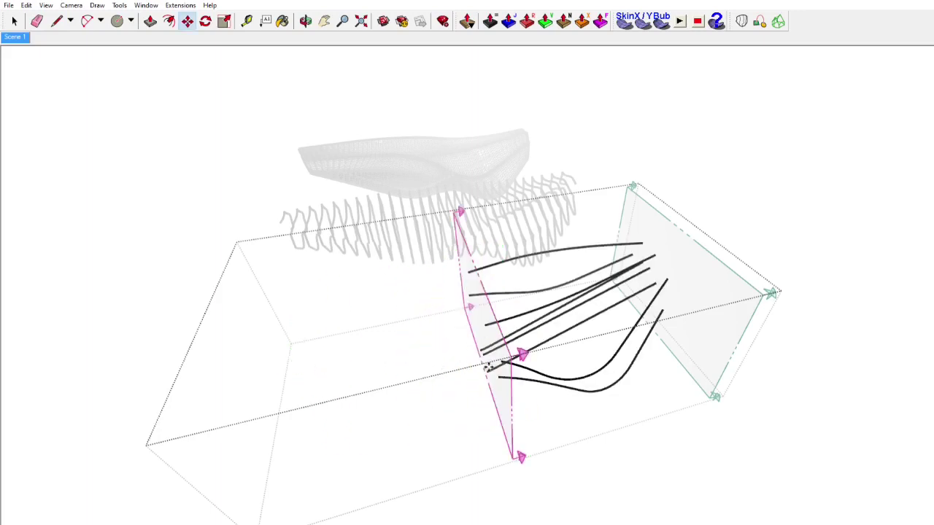
Step: Move the second section plane to the opposite end of the group to reveal the full curves, and add a second scene
left_click(15, 21)
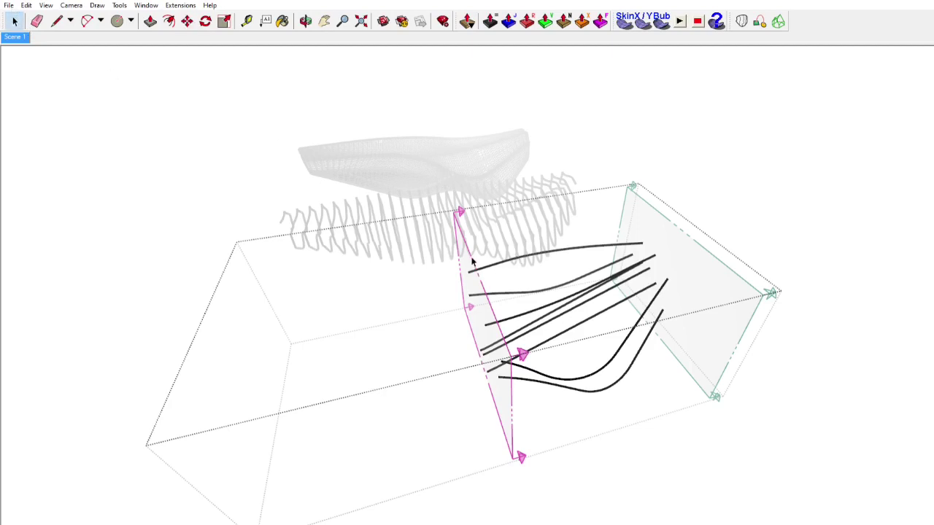
left_click(187, 20)
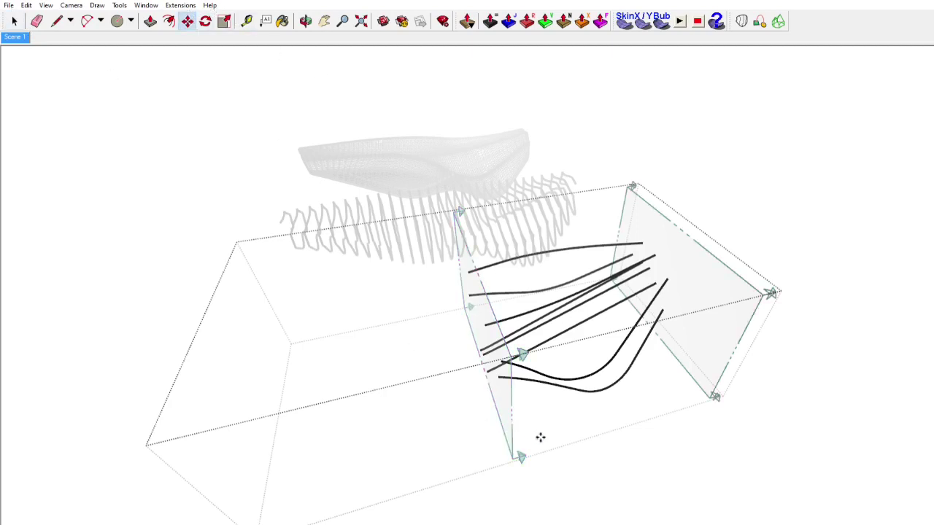
left_click_drag(515, 402, 215, 411)
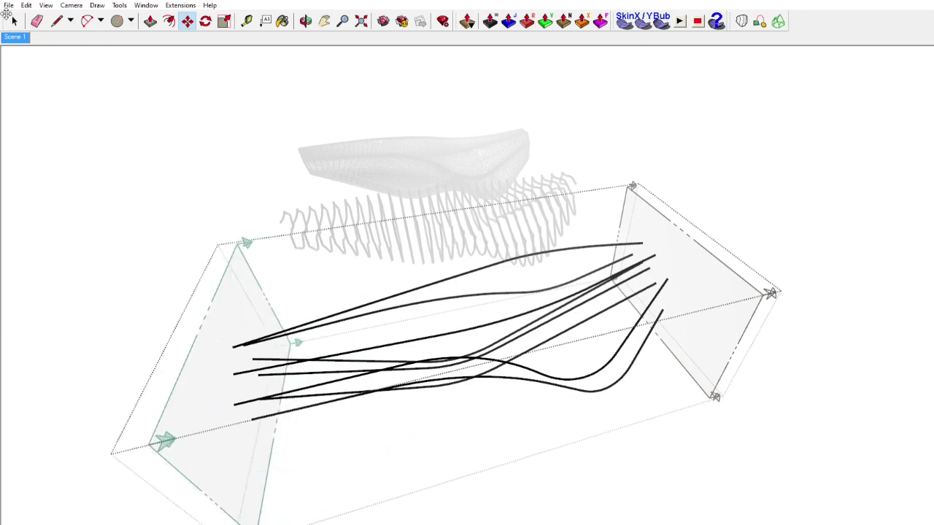
left_click(14, 16)
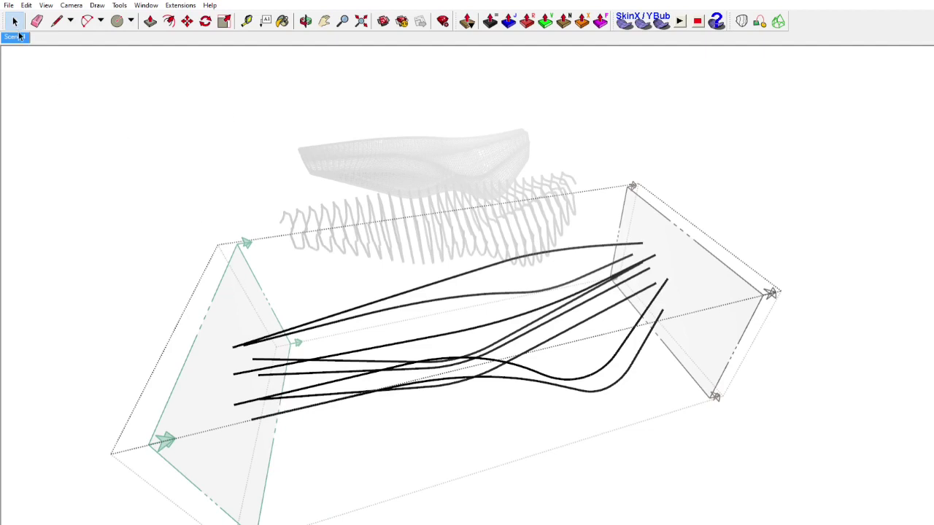
key("ctrl+shift+s")
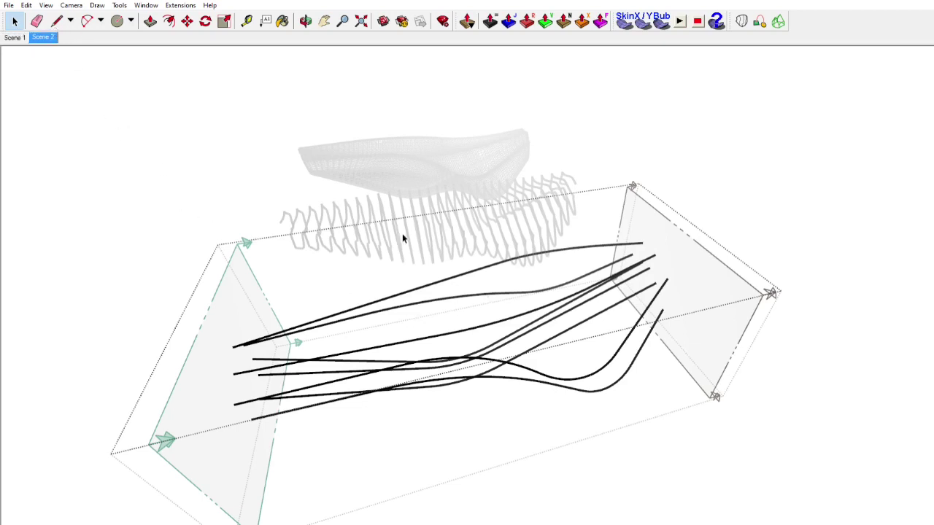
Step: Close the lengthwise curves group and compare Scene 1 with Scene 2
left_click(15, 36)
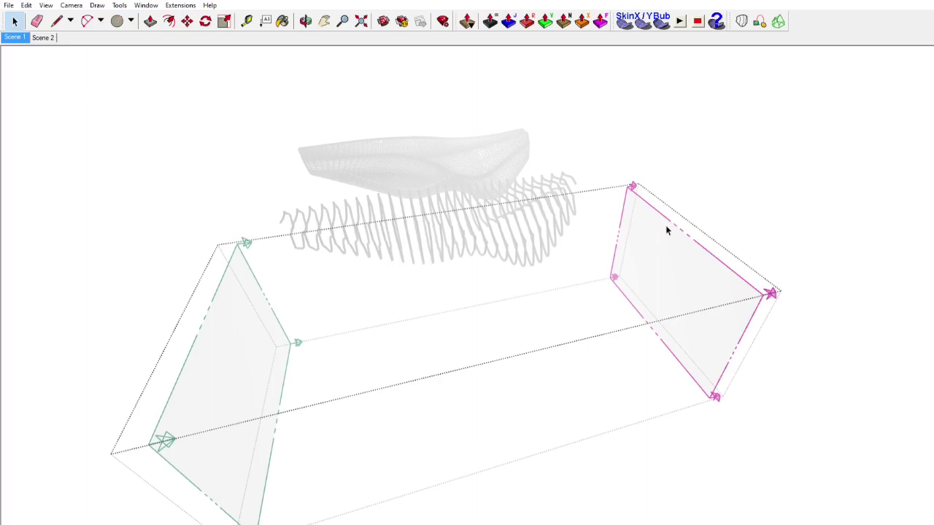
middle_click_drag(666, 231, 653, 261)
left_click(744, 234)
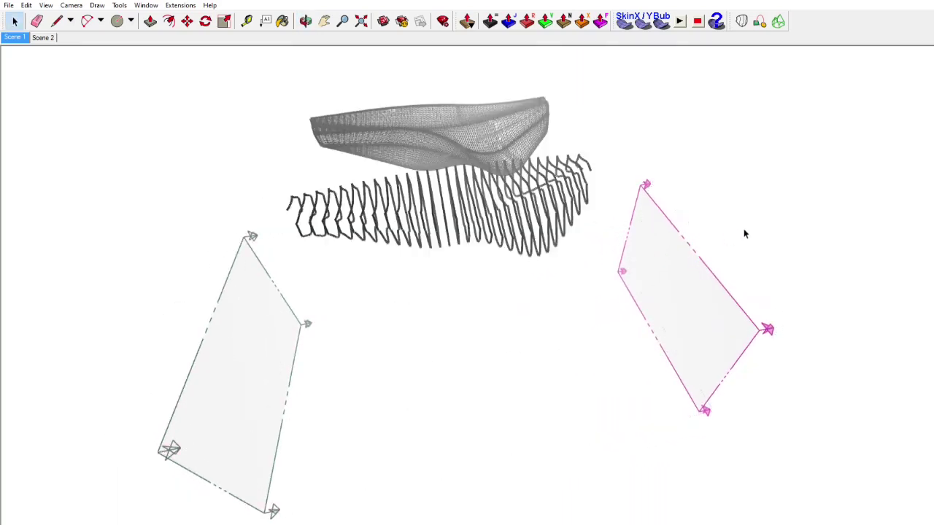
left_click(537, 205)
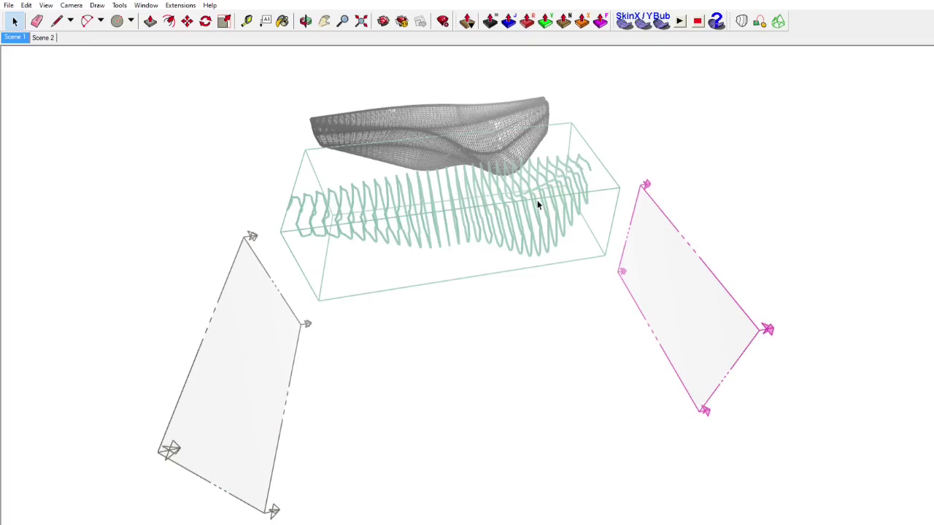
left_click(45, 34)
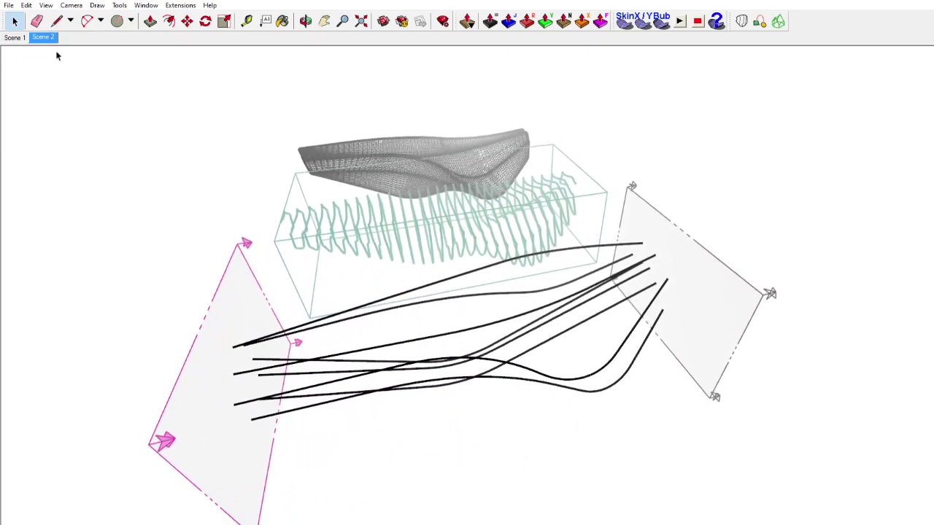
Step: Open the ribs group and add a section plane across it, moved just beyond the ribs' end to cut them all away
middle_click_drag(525, 200, 593, 253)
scroll(595, 248, "up", 1)
double_click(600, 240)
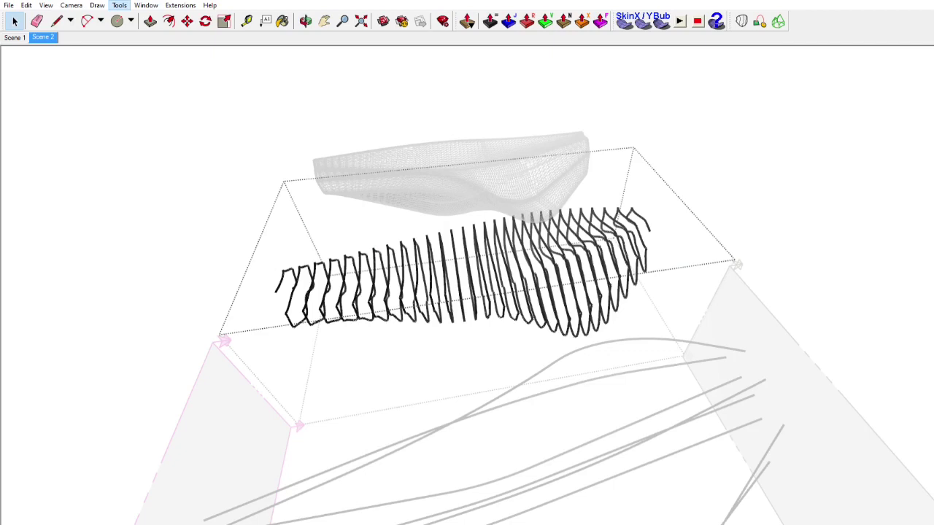
key("shift+x")
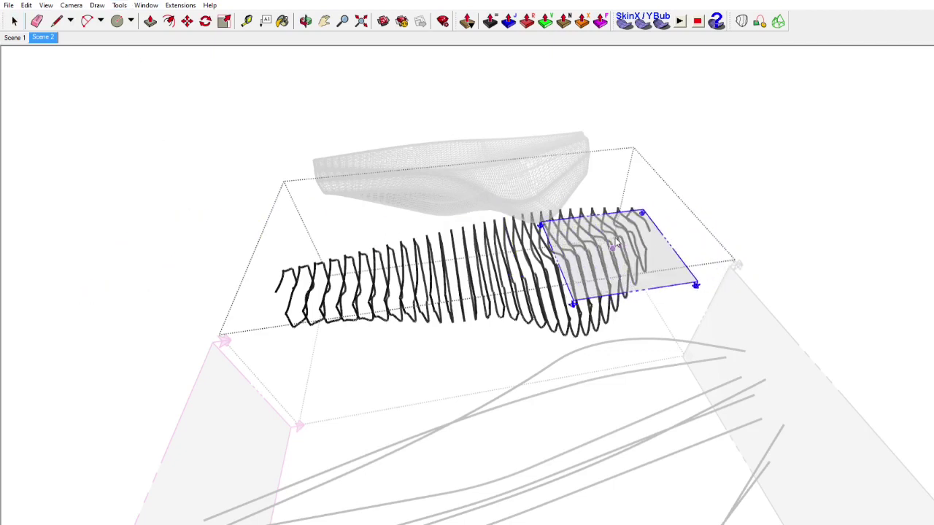
left_click(600, 243)
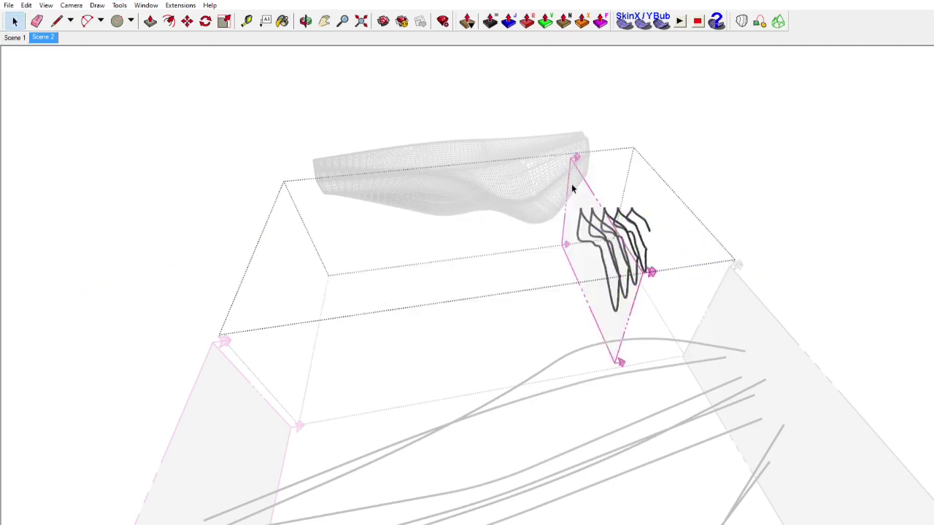
left_click(187, 21)
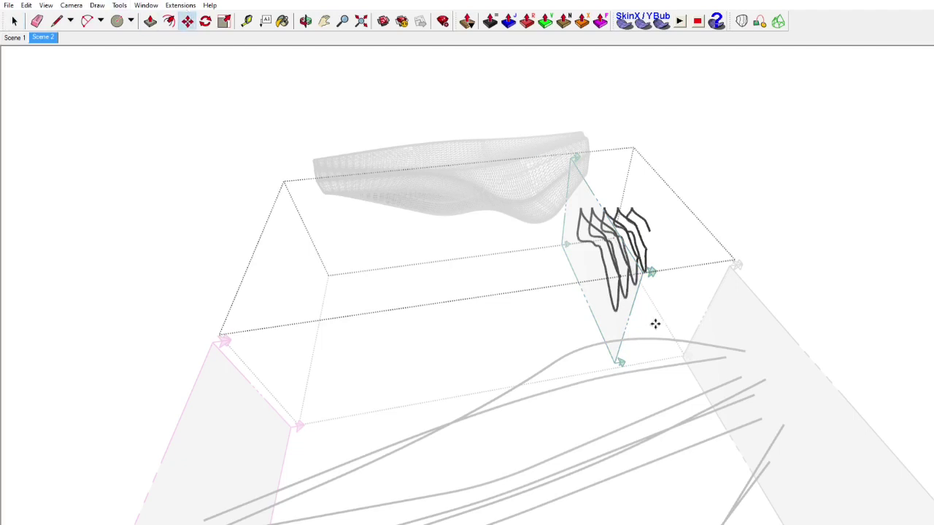
left_click_drag(636, 317, 690, 286)
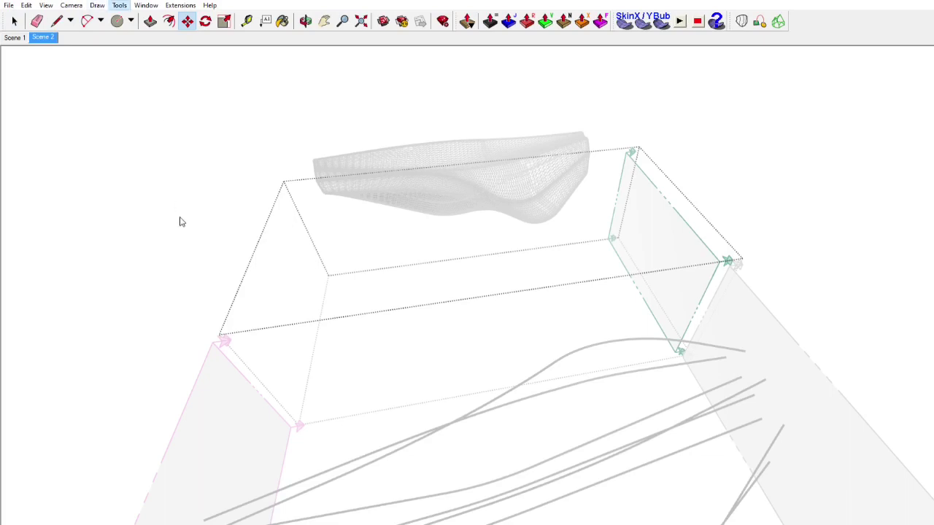
Step: Place a second section plane across the ribs, parallel to the first, and select it
key("ctrl+v")
left_click(550, 243)
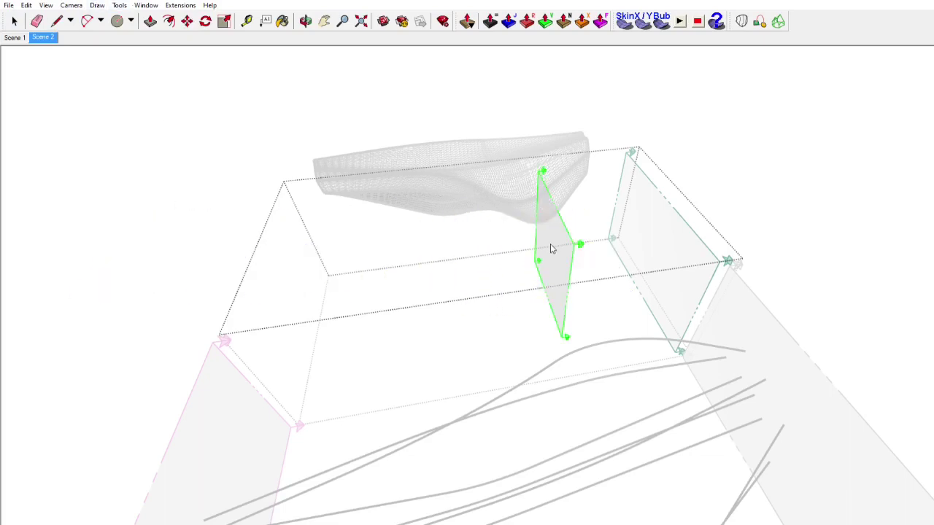
left_click(17, 22)
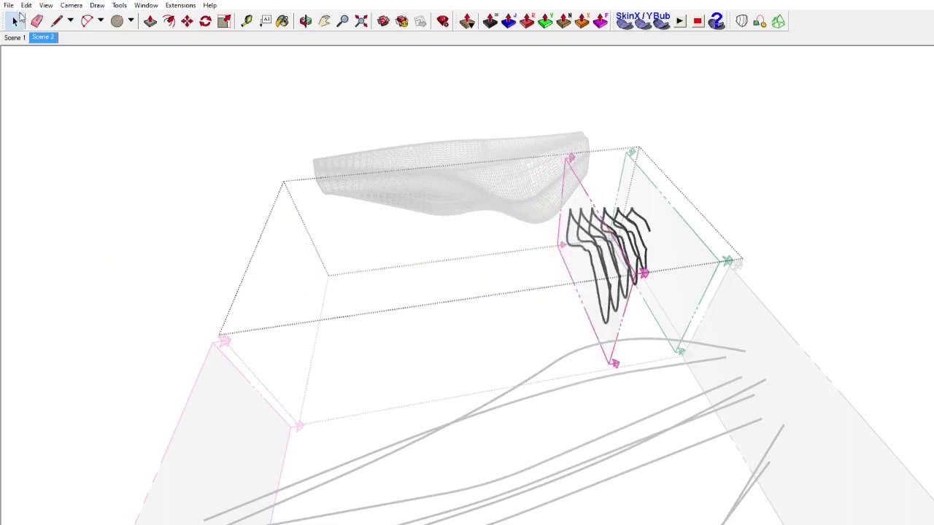
left_click(580, 191)
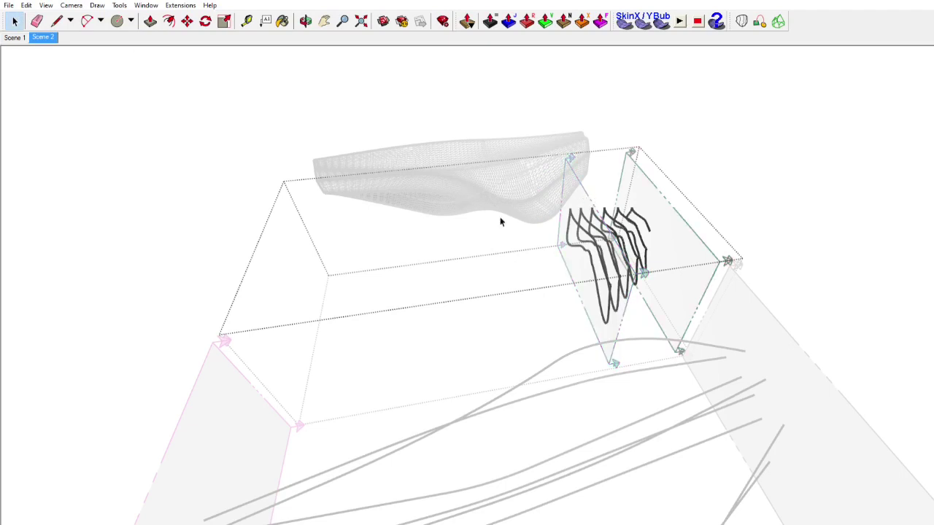
Step: Move the second ribs section plane to the opposite end of the group to reveal every rib, and add a third scene
key("m")
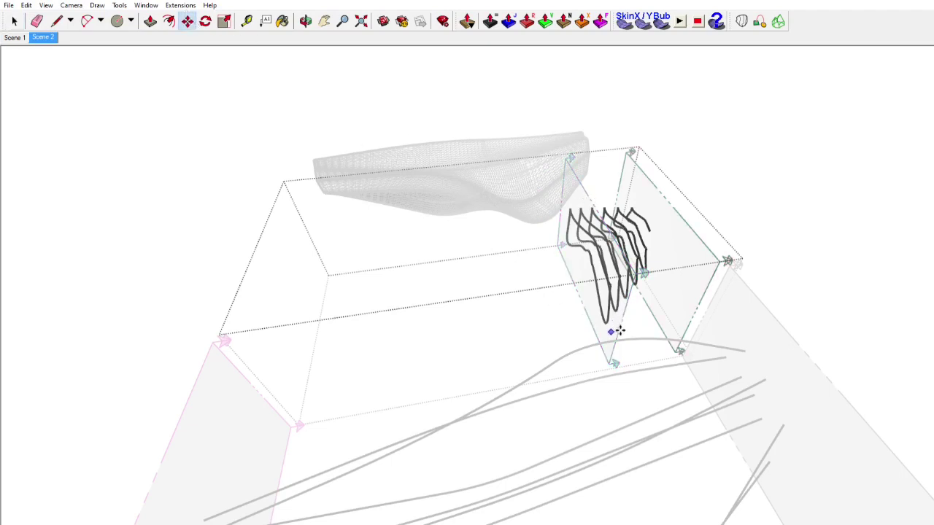
left_click_drag(618, 329, 269, 303)
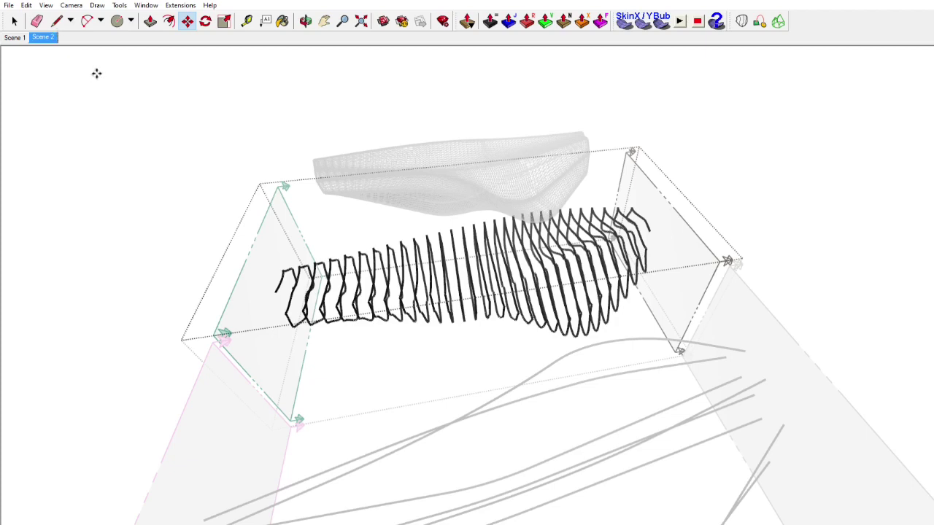
key("ctrl+shift+a")
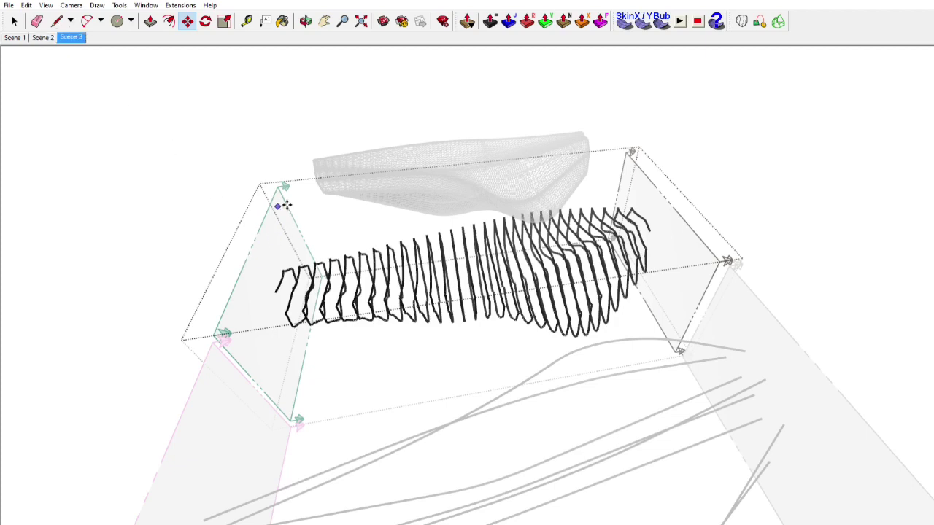
Step: In Scene 2, activate the first ribs section plane so all ribs are hidden, and return to Scene 3 outside the group
left_click(16, 21)
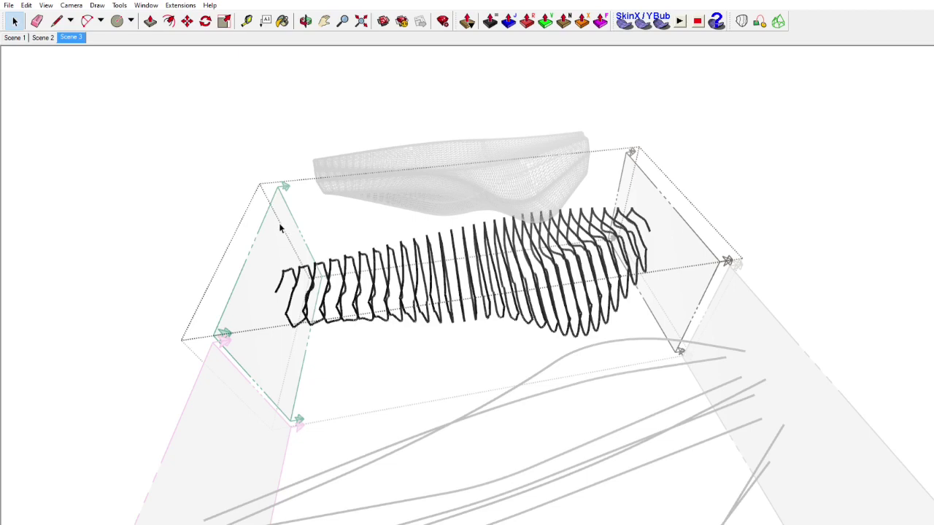
left_click(44, 38)
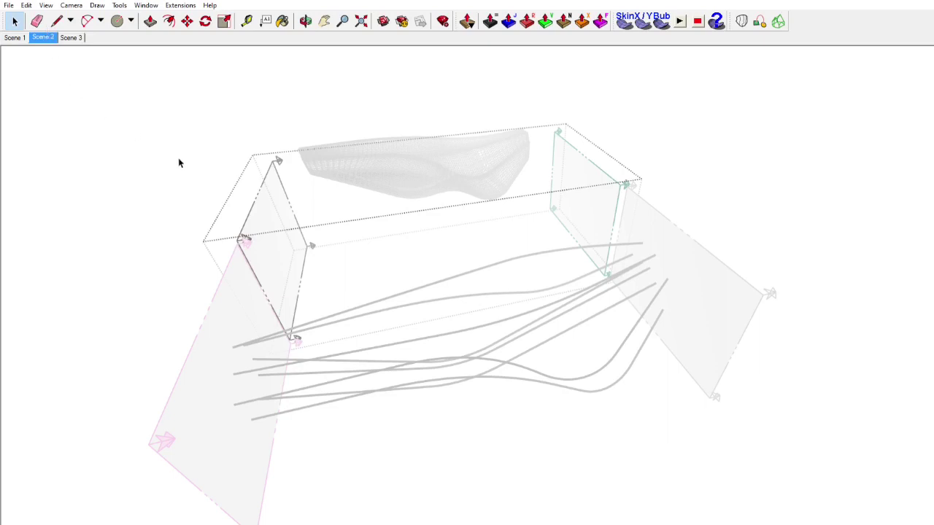
left_click(71, 36)
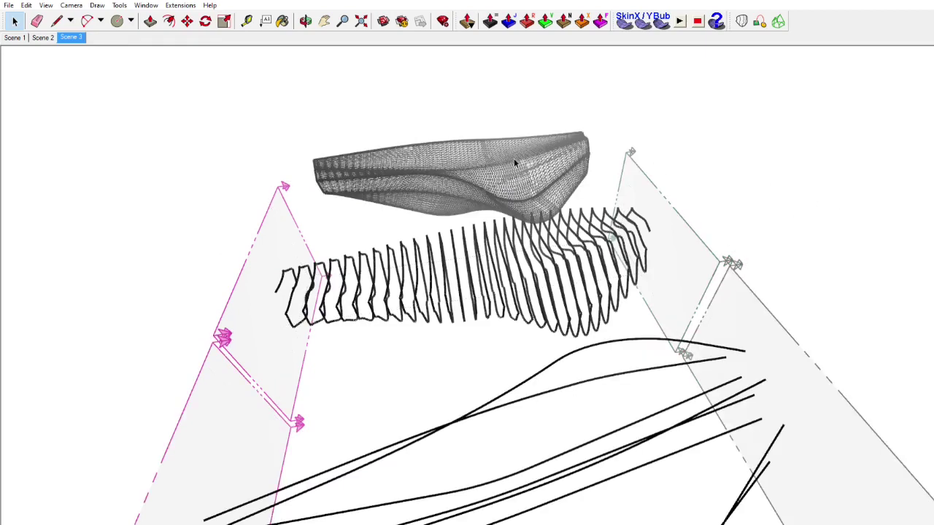
Step: Open the hull mesh group and add a section plane across it, moved just beyond the hull's end to hide the mesh
left_click(509, 166)
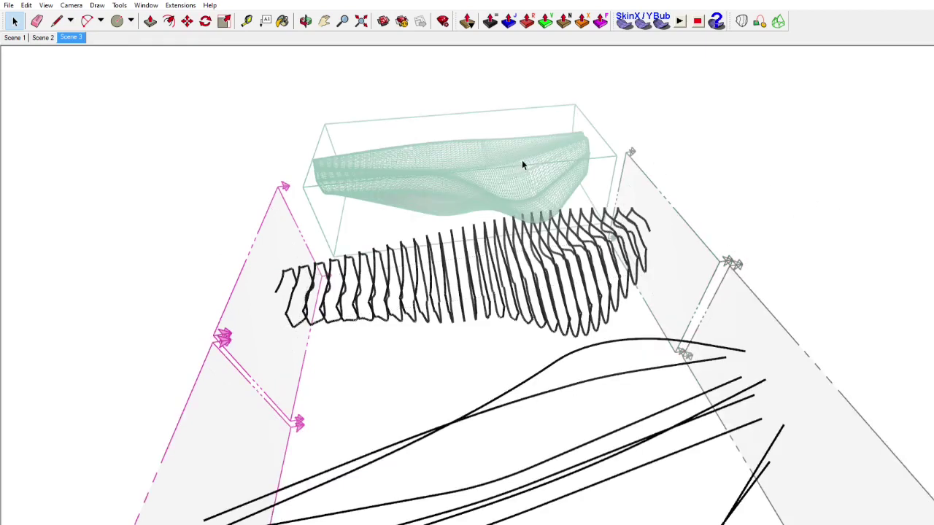
double_click(522, 165)
middle_click_drag(447, 188, 294, 87)
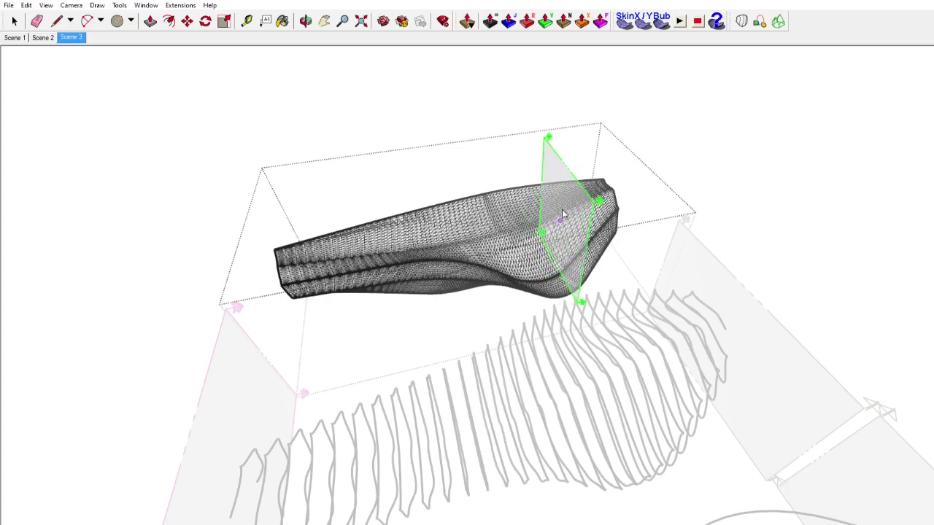
left_click(563, 215)
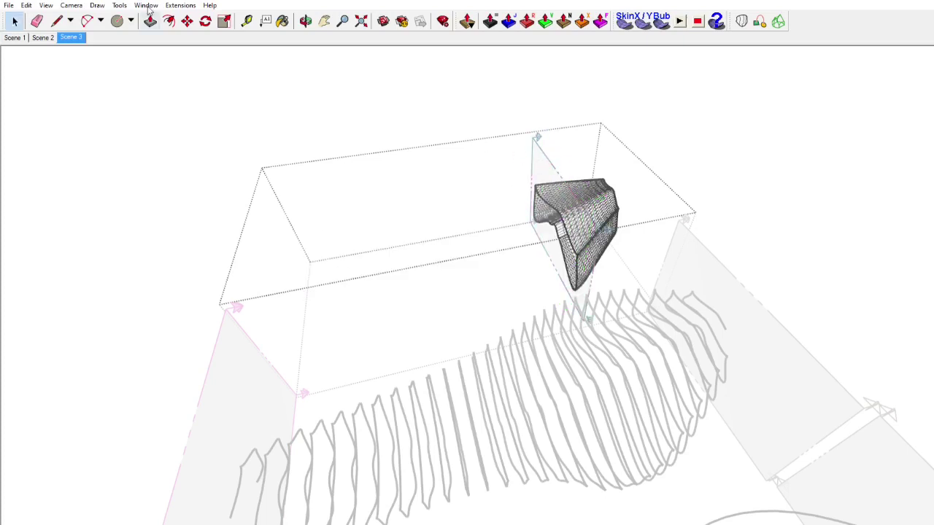
left_click(186, 20)
left_click_drag(547, 161, 631, 156)
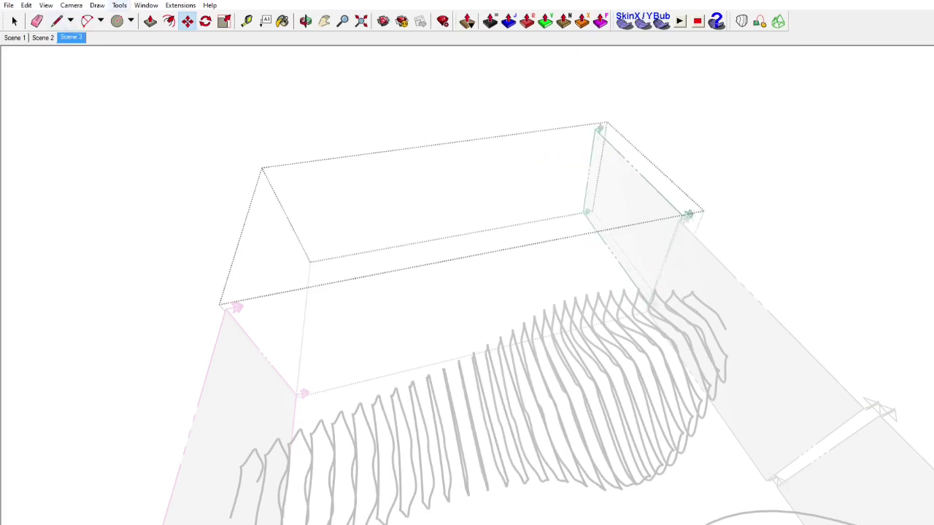
Step: Place a second section plane across the hull mesh group, parallel to the first
key("ctrl+v")
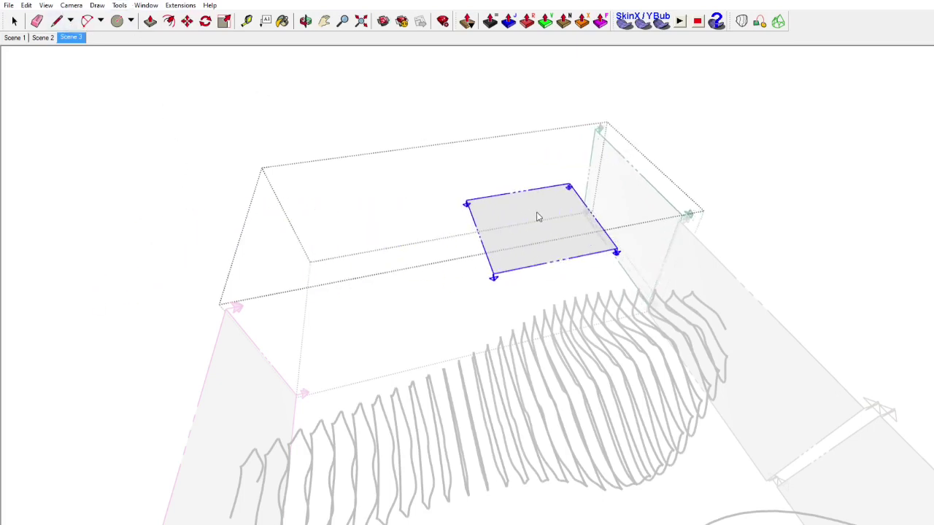
key("Left")
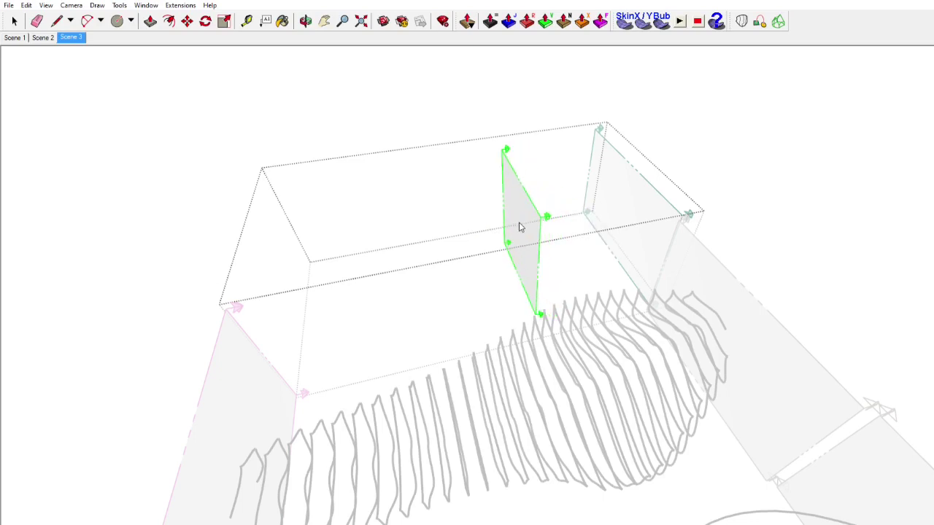
left_click(522, 227)
key("space")
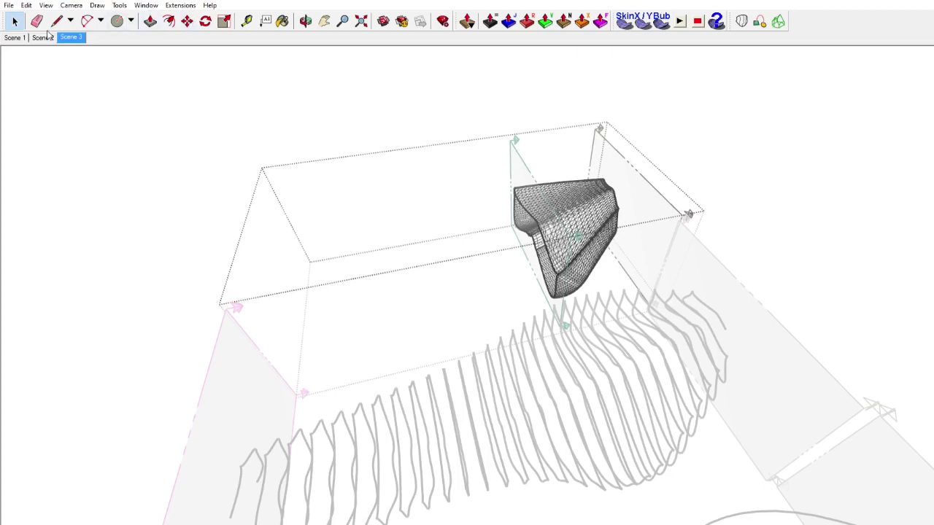
Step: Move the second mesh section plane to the opposite end of the hull to reveal the whole mesh, and add a fourth scene
left_click(186, 20)
left_click_drag(526, 163, 299, 194)
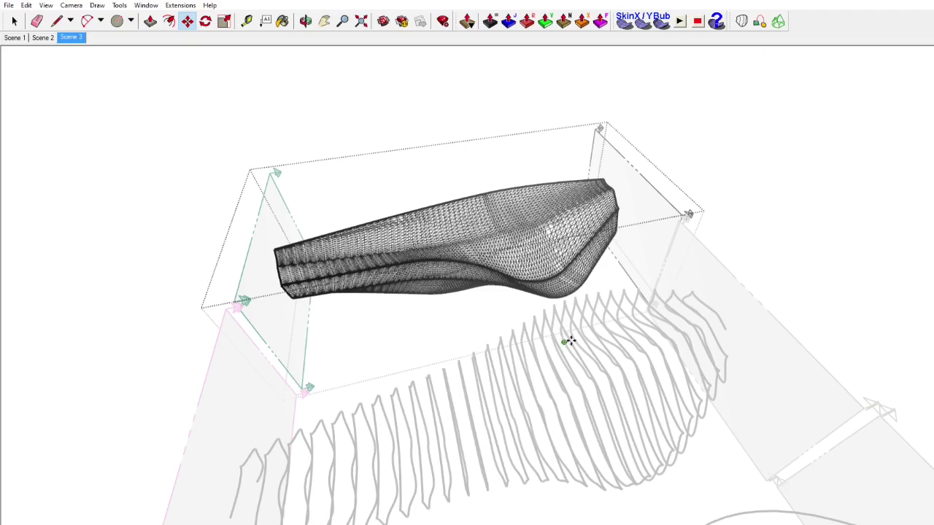
middle_click_drag(525, 308, 526, 302)
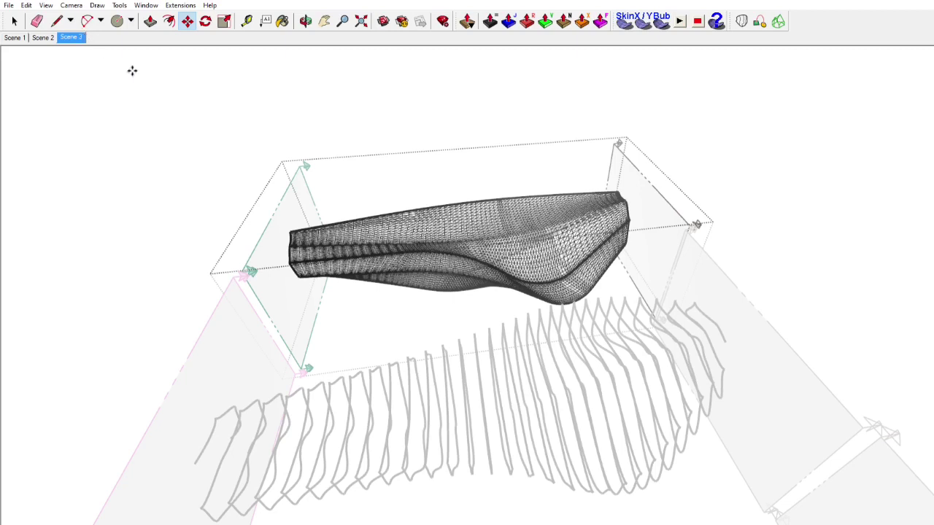
key("ctrl+shift+s")
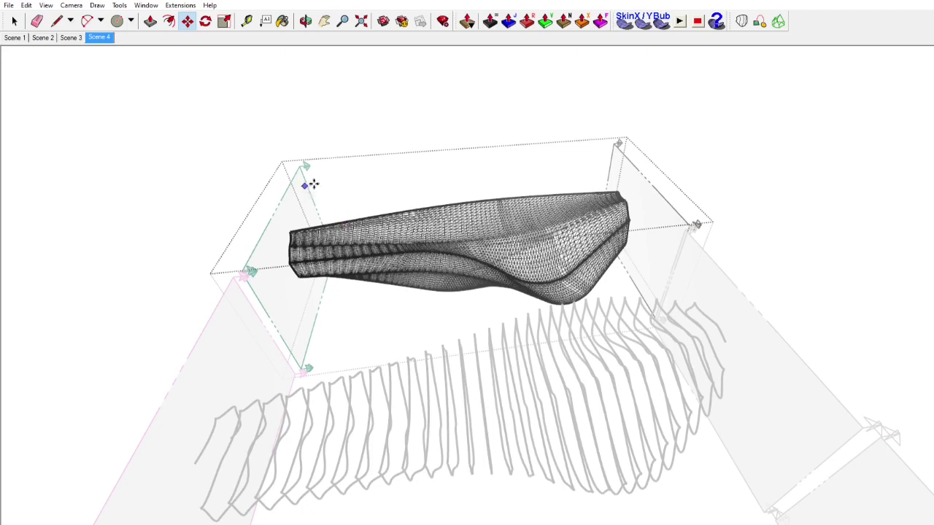
Step: In Scene 3, activate the first mesh section plane so the hull mesh is hidden, and switch to Scene 4
left_click(73, 35)
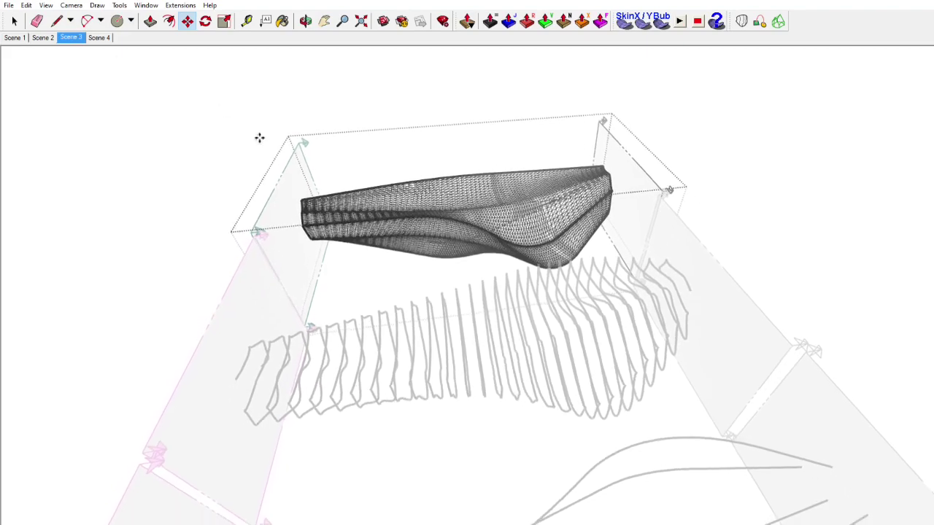
middle_click_drag(347, 186, 146, 43)
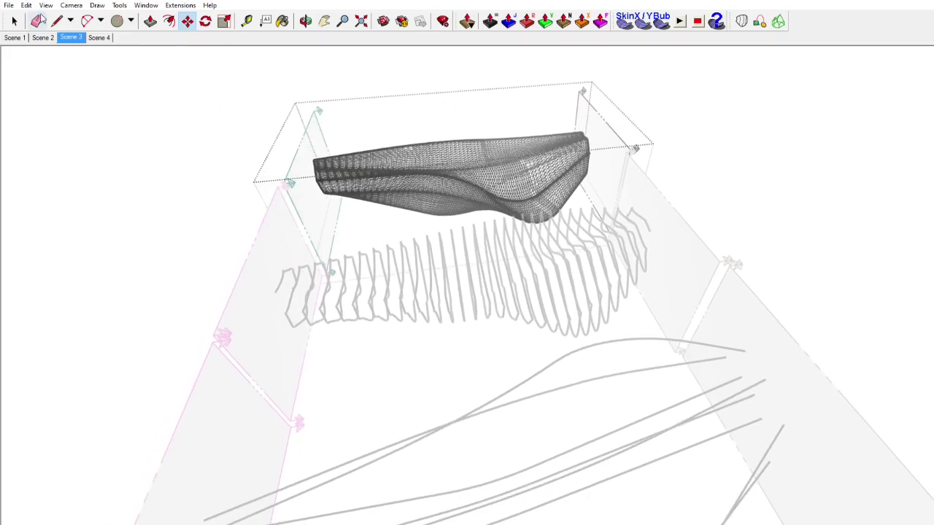
left_click(15, 21)
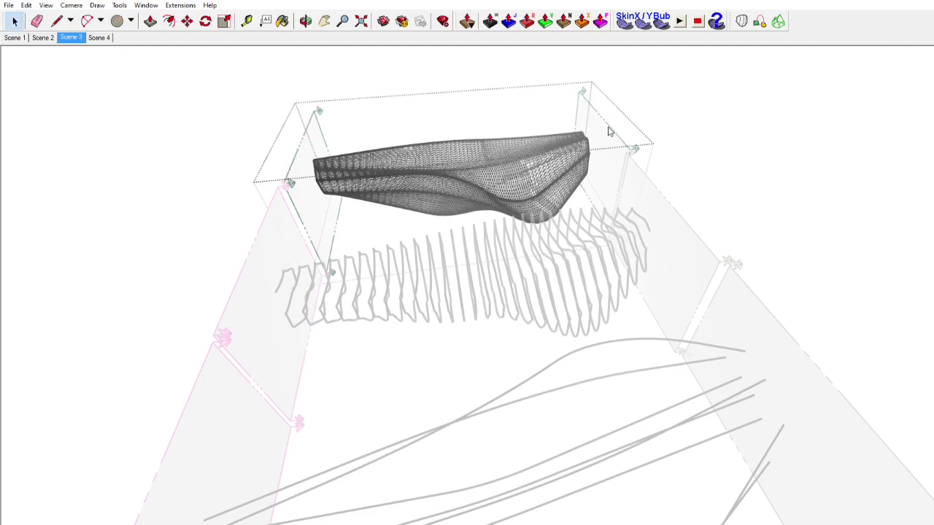
key("Delete")
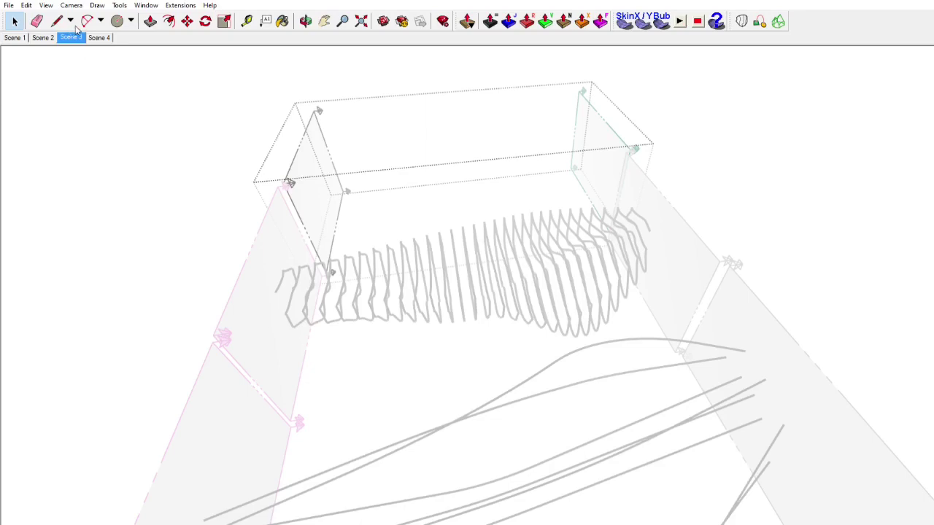
left_click(101, 35)
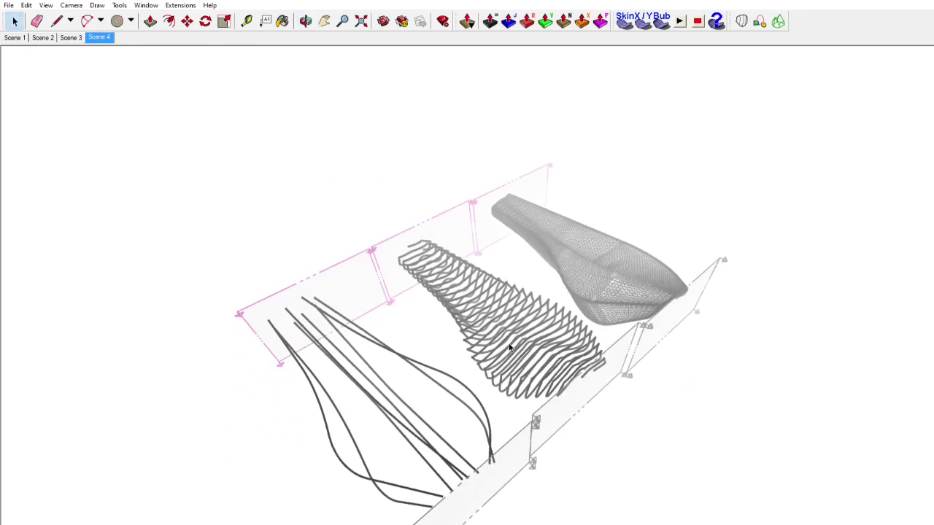
Step: Move the ribs group onto the hull's lengthwise curves so the two groups overlap
key("m")
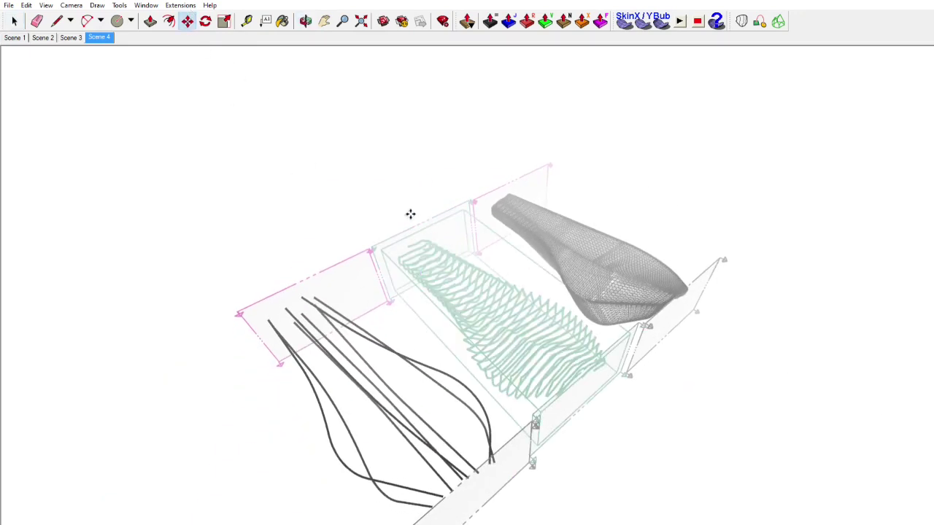
left_click(410, 213)
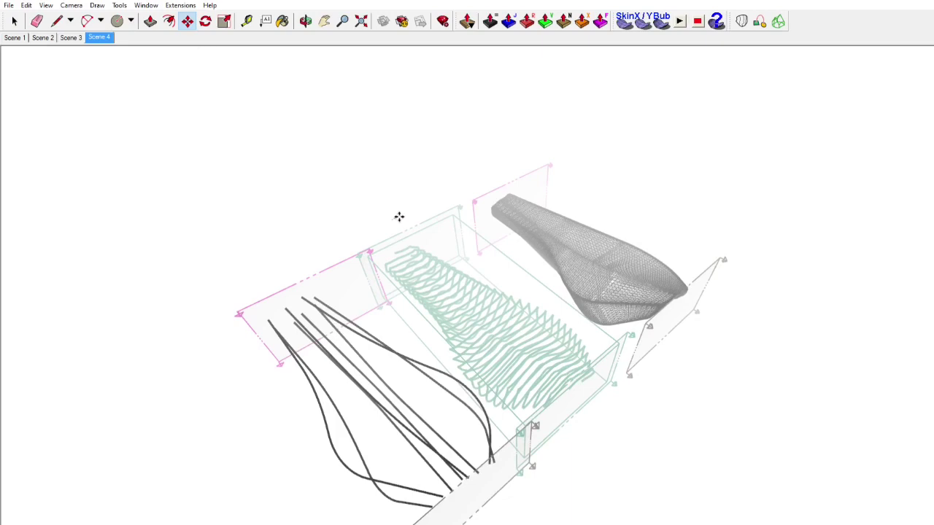
left_click(399, 216)
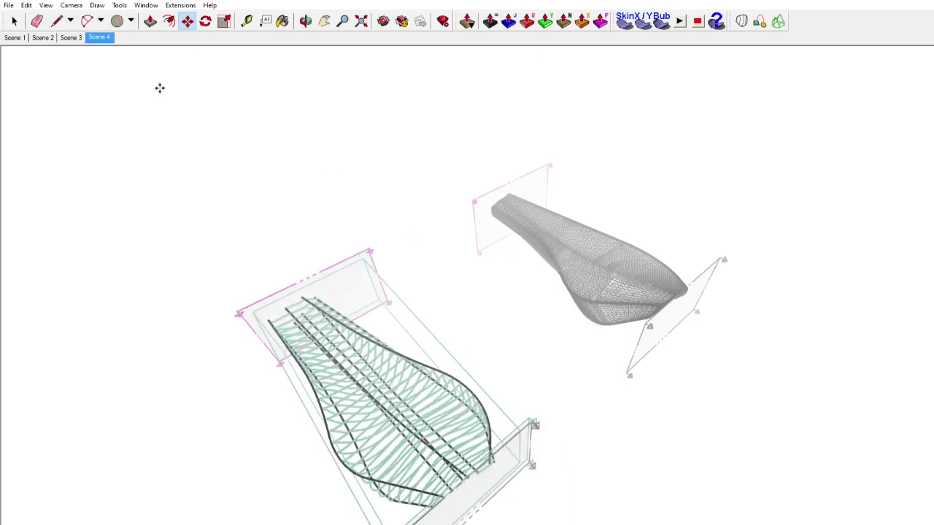
Step: Move the hull mesh group onto the combined curves and ribs, and clear the selection
left_click(14, 21)
left_click(553, 237)
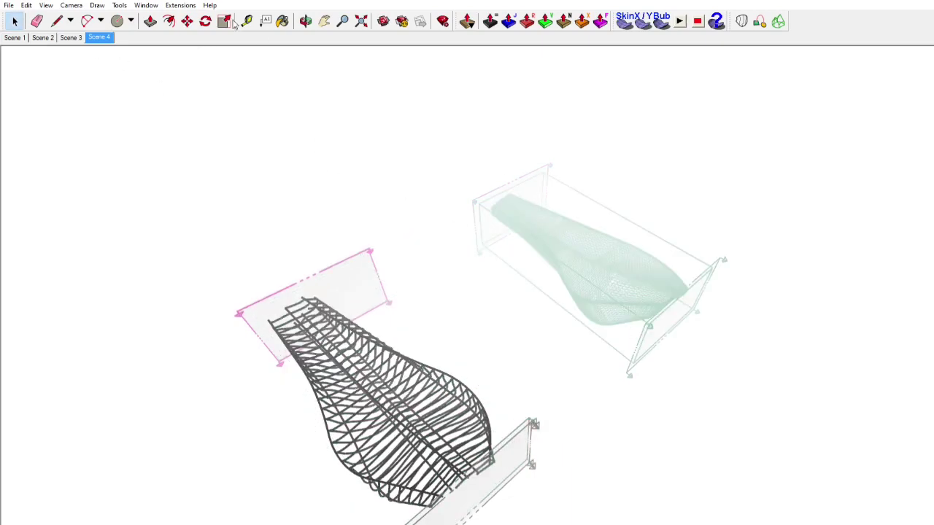
left_click(188, 22)
left_click(495, 291)
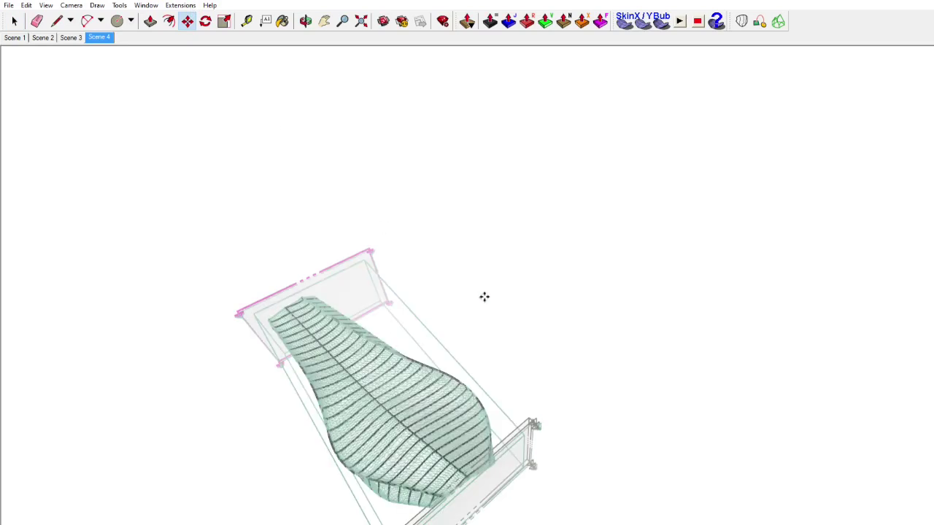
left_click(13, 21)
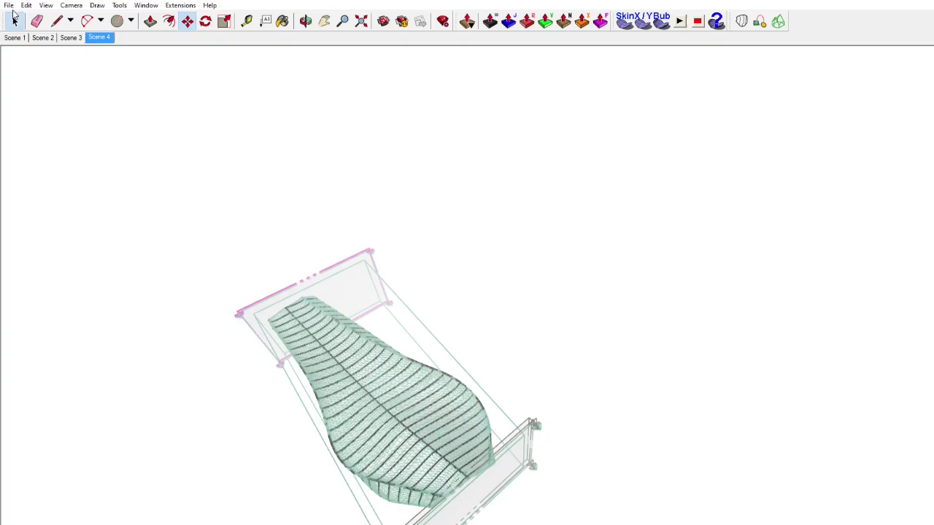
left_click(198, 186)
Step: Examine the assembled hull up close from the side, checking how the curves, ribs and mesh fit together
middle_click_drag(312, 380, 397, 372)
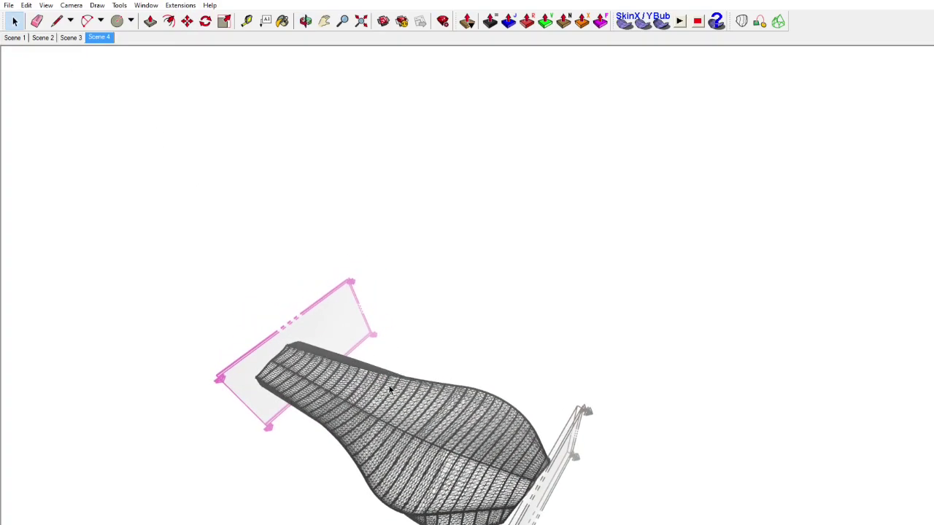
scroll(388, 407, "up", 1)
middle_click_drag(387, 406, 664, 197)
middle_click_drag(679, 430, 759, 438)
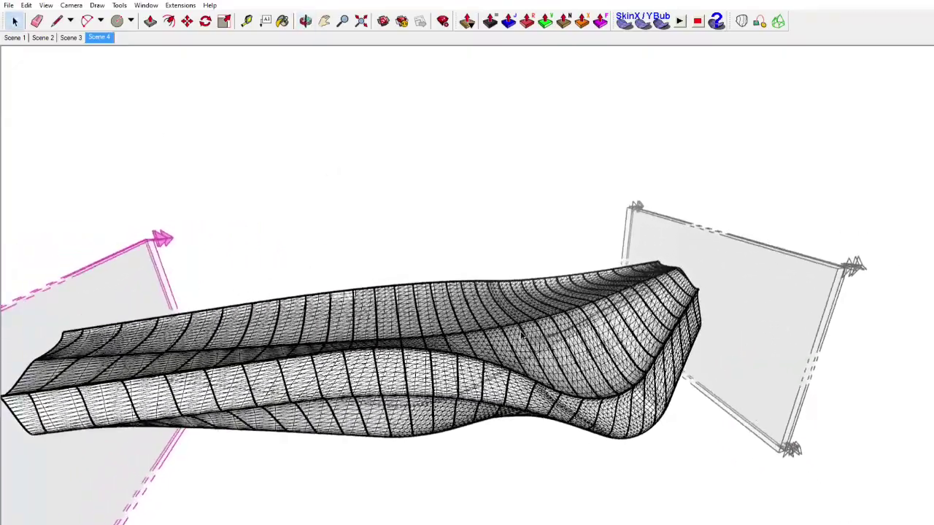
middle_click_drag(658, 337, 690, 340)
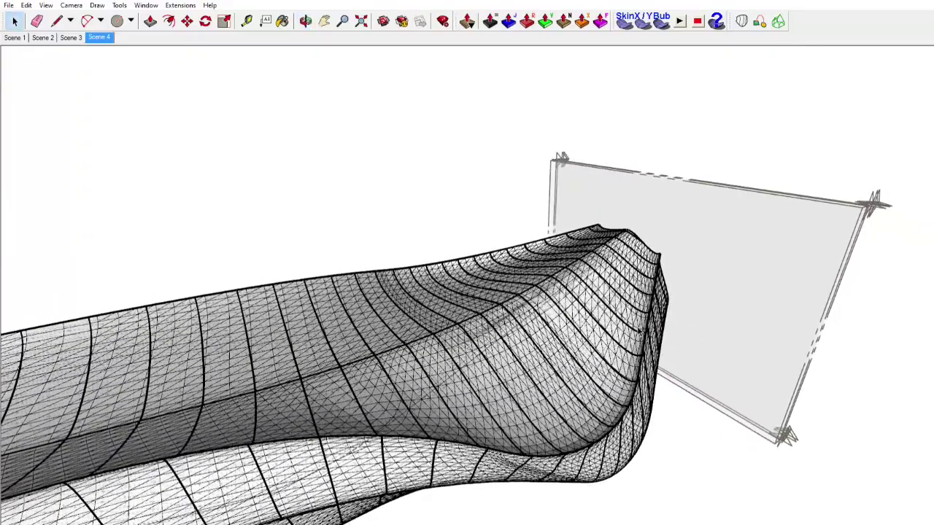
scroll(642, 332, "up", 2)
middle_click_drag(634, 313, 612, 278)
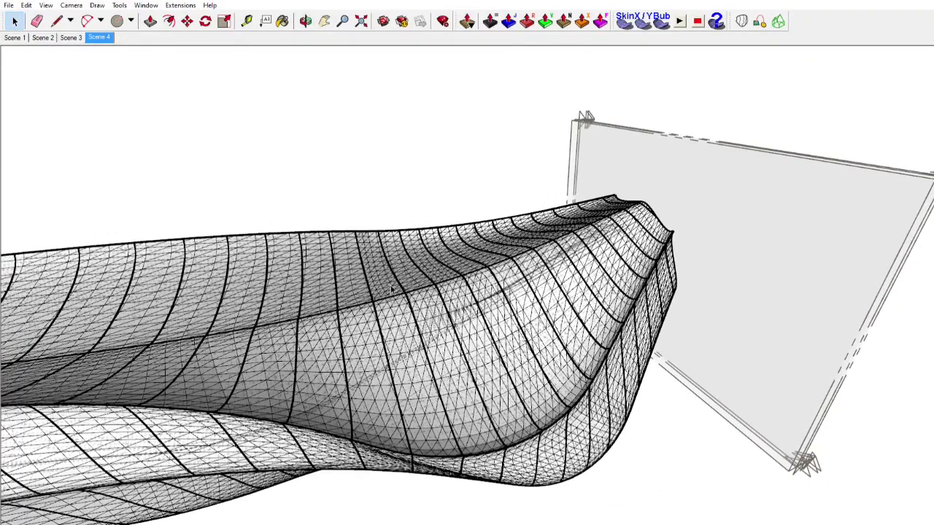
middle_click_drag(622, 296, 596, 321)
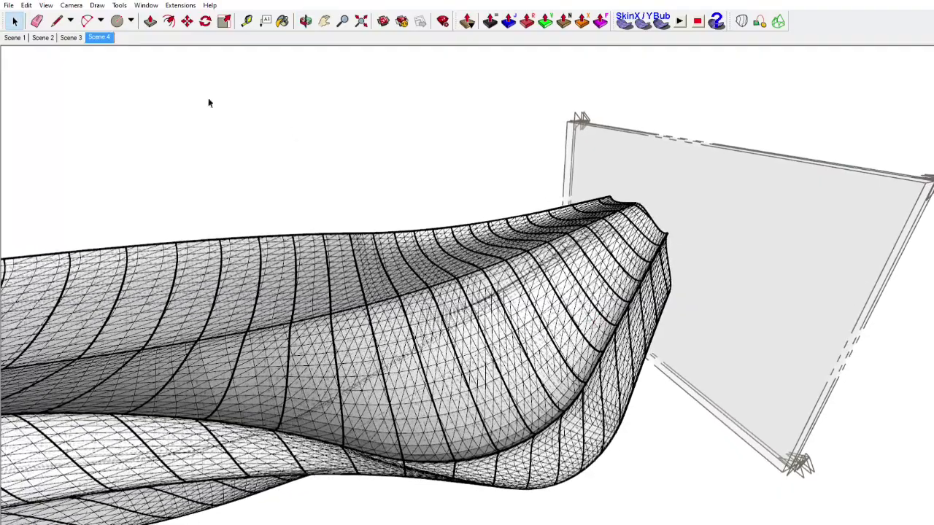
Step: In Scene 1, open the rib and mesh groups and activate each one's end section plane so both are hidden
left_click(14, 36)
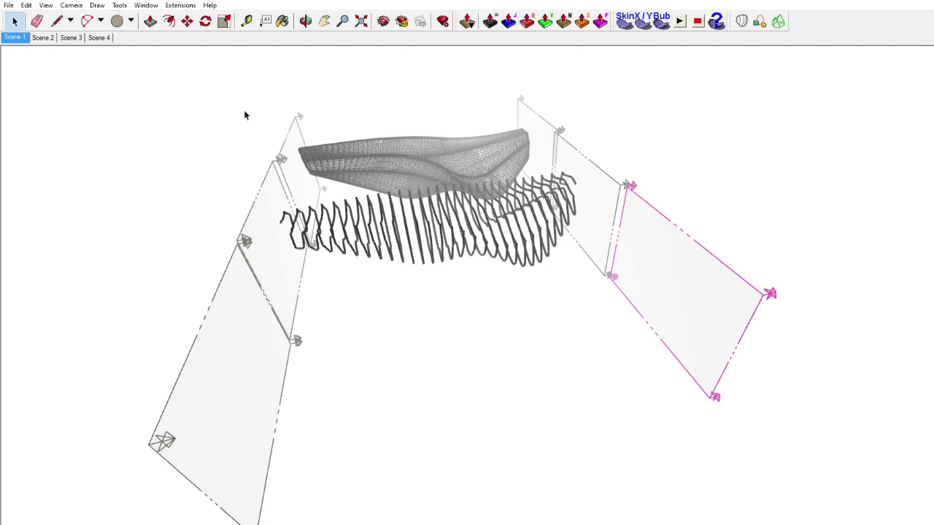
left_click(592, 194)
double_click(594, 193)
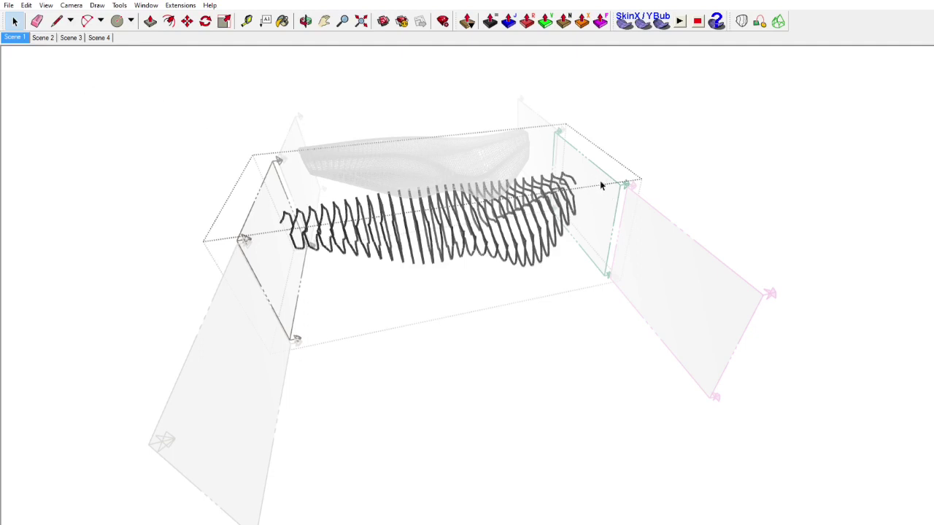
key("ctrl+z")
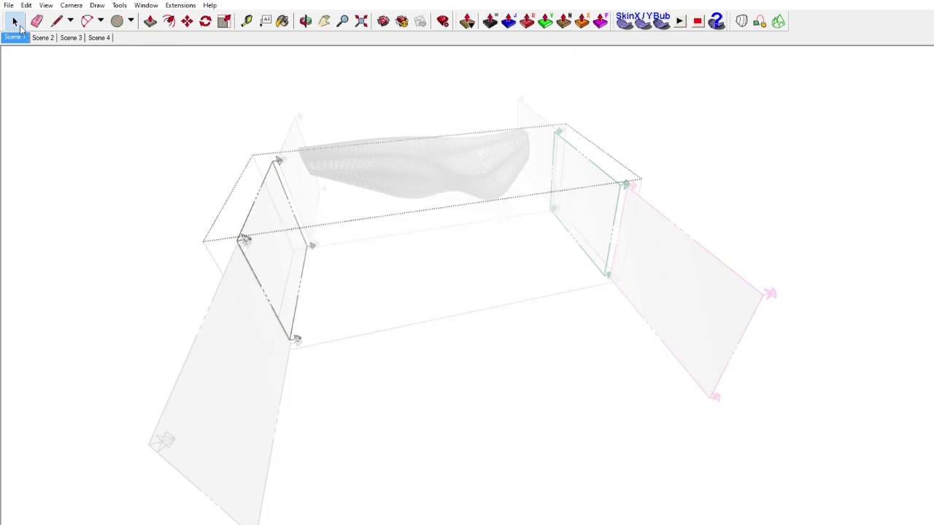
left_click(53, 86)
double_click(464, 165)
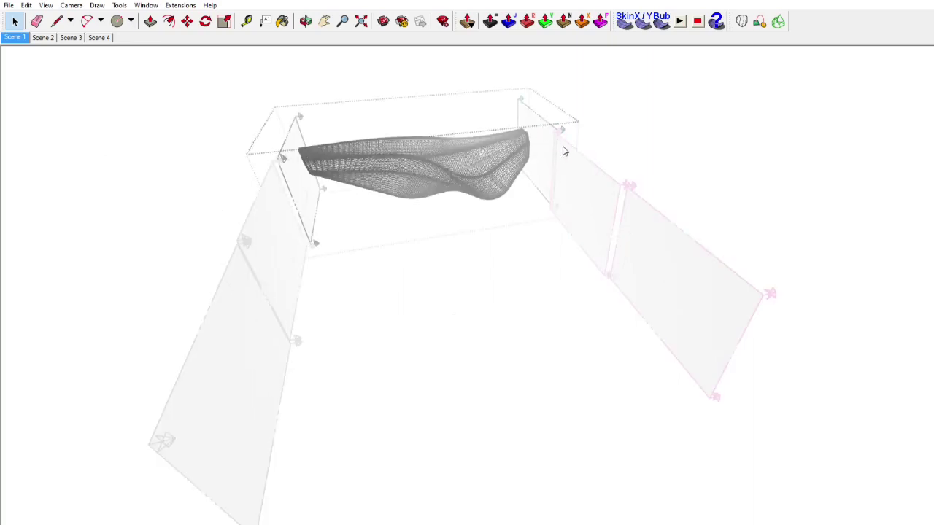
key("ctrl+z")
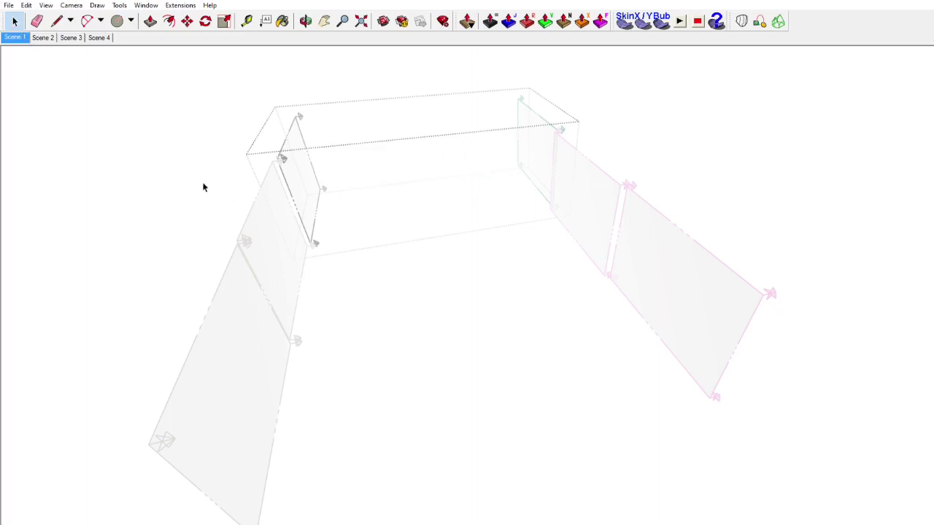
Step: In Scene 2, activate the end section plane inside the mesh group to hide the mesh, and switch to Scene 3
left_click(43, 37)
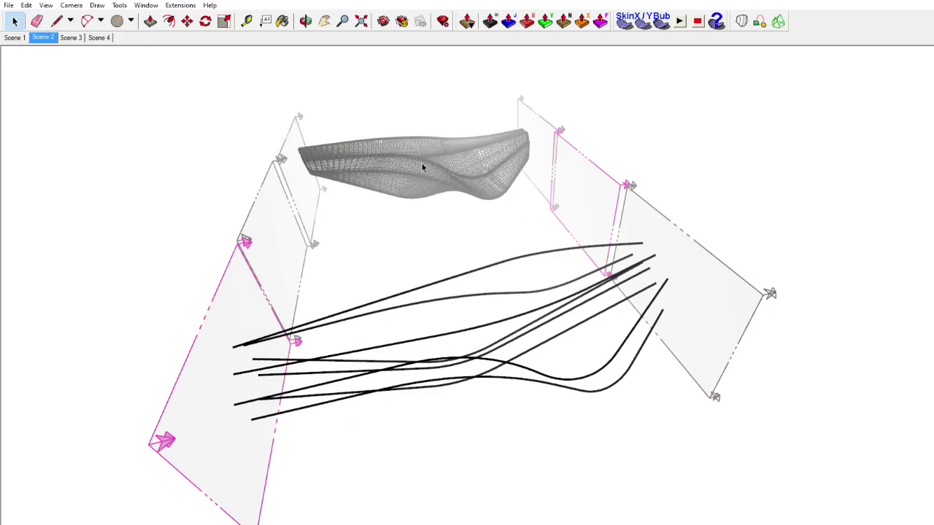
double_click(540, 127)
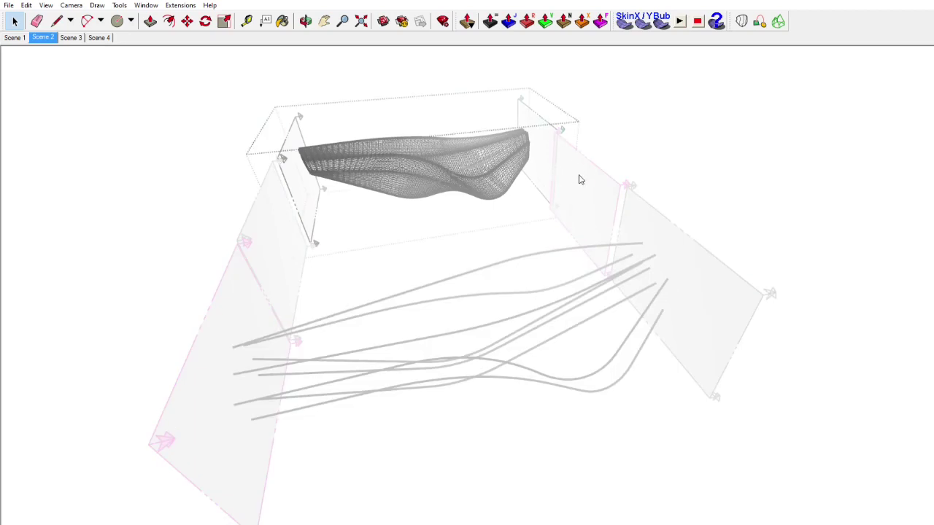
key("Delete")
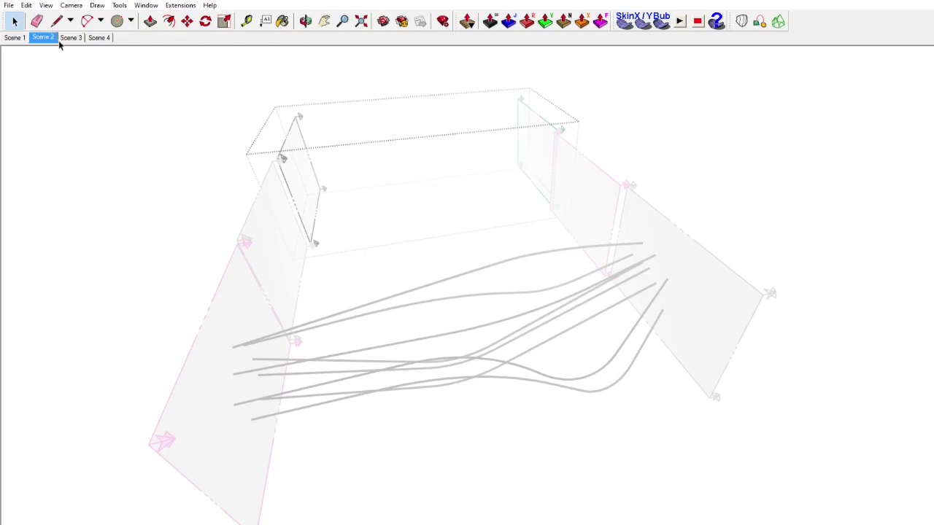
left_click(149, 155)
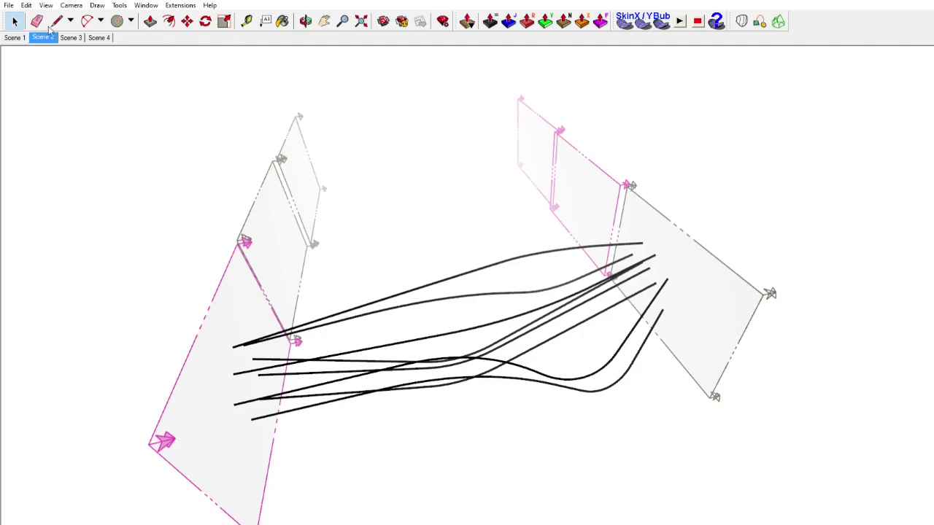
left_click(70, 36)
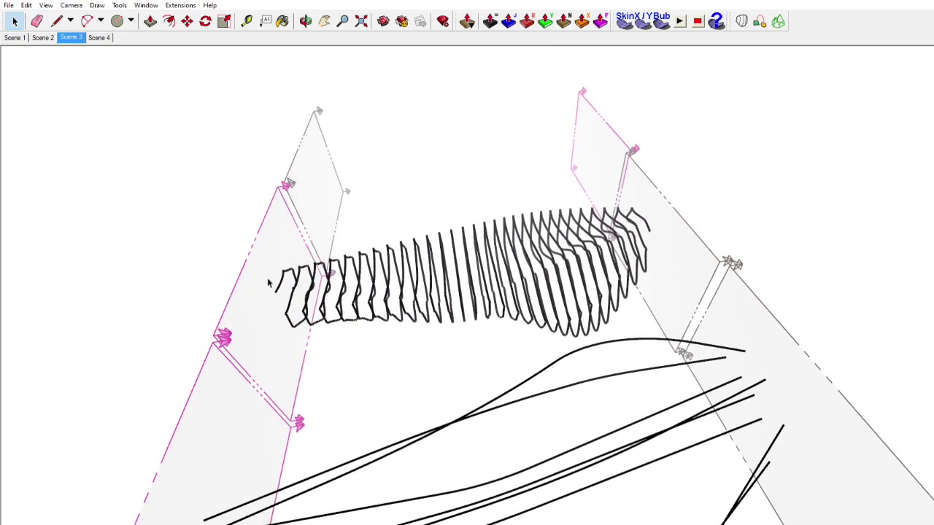
Step: Switch to Scene 4 and move the ribs group with its section planes onto the lengthwise curves
left_click(101, 33)
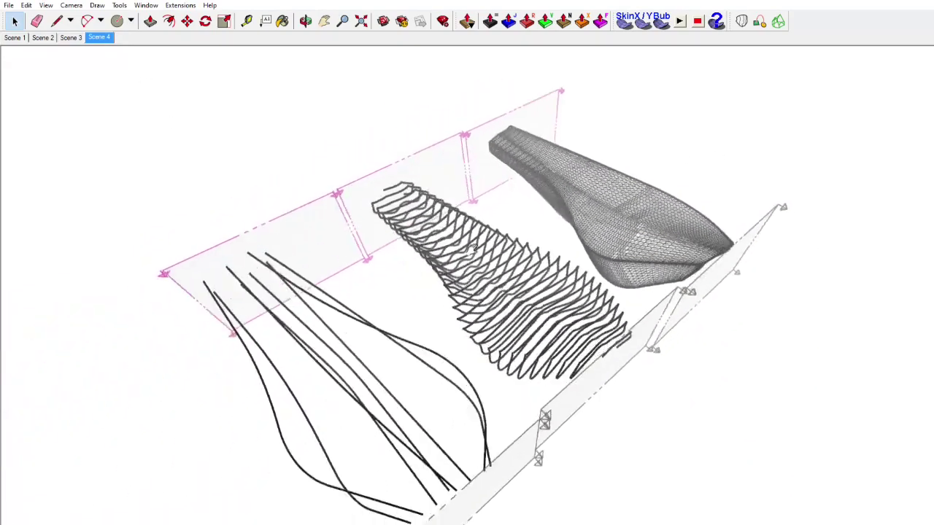
left_click(187, 21)
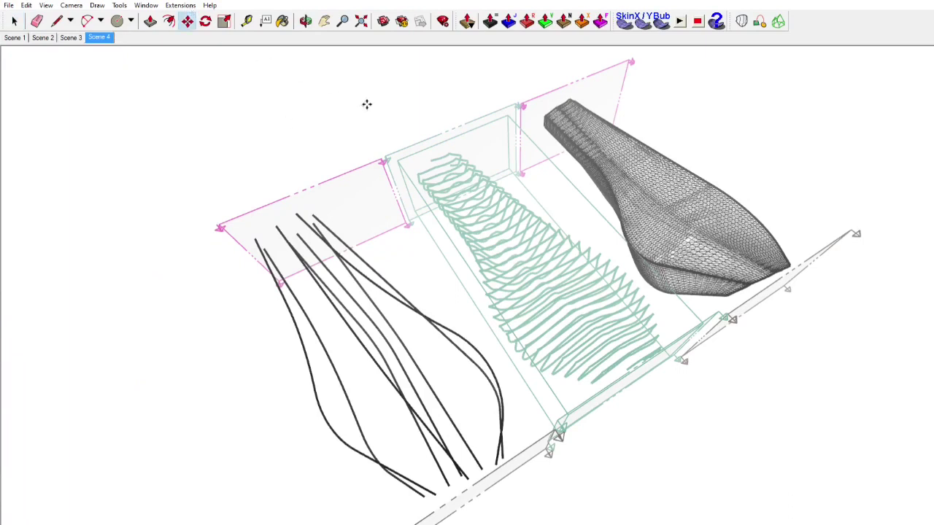
left_click(367, 102)
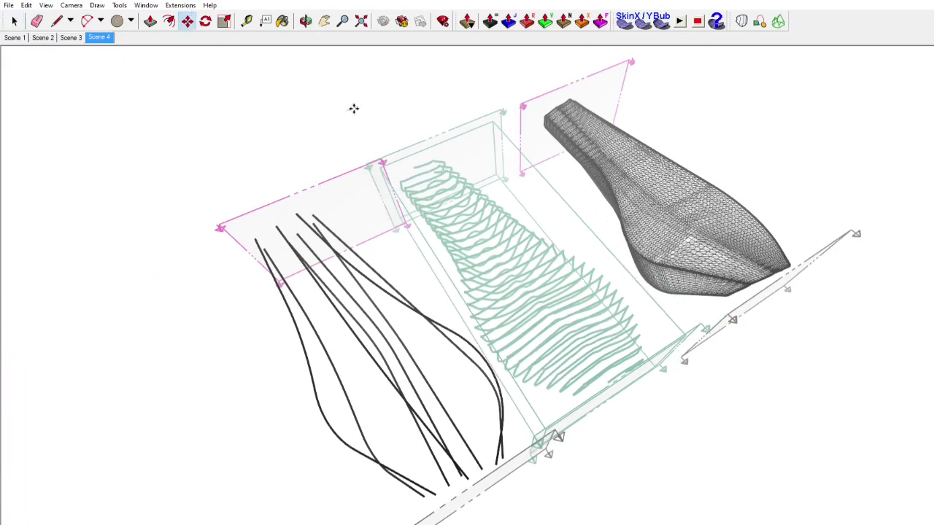
left_click(354, 108)
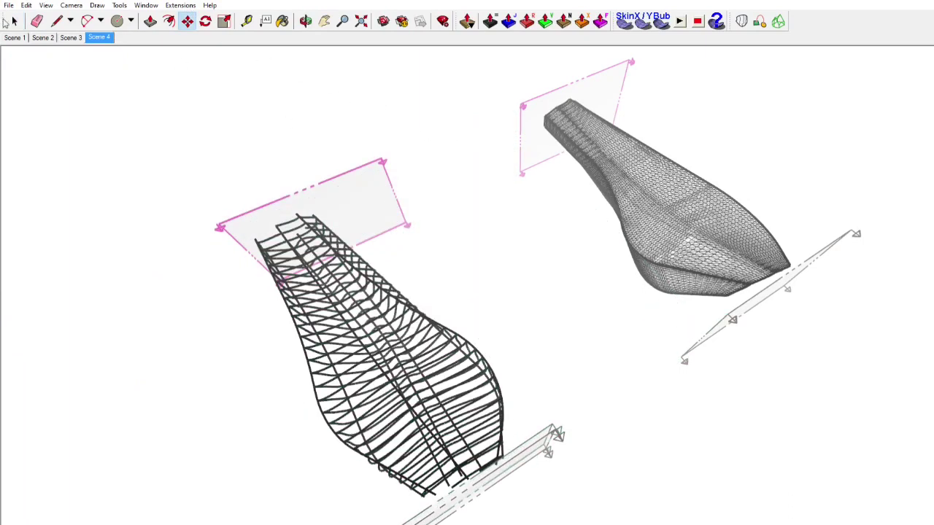
Step: Move the hull mesh group with its section planes onto the combined curves and ribs, and clear the selection
left_click(14, 20)
left_click(624, 155)
left_click(187, 20)
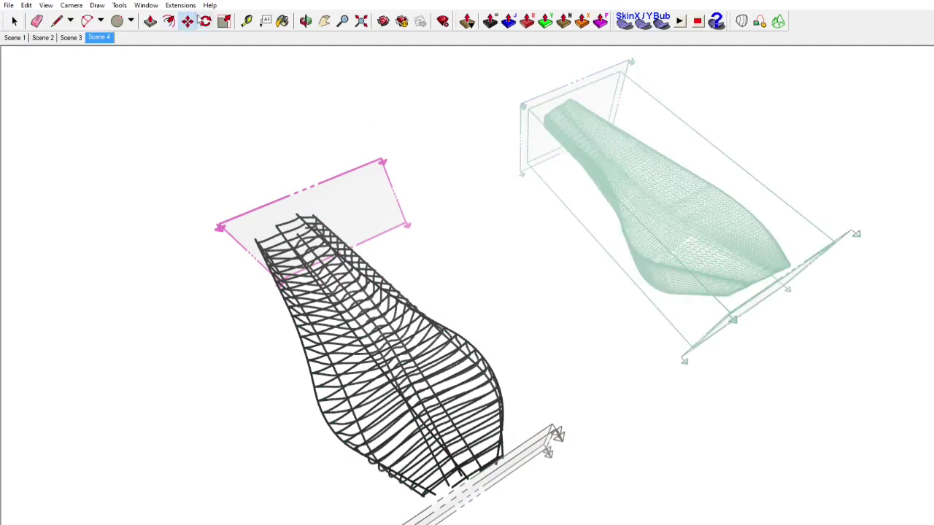
left_click(440, 112)
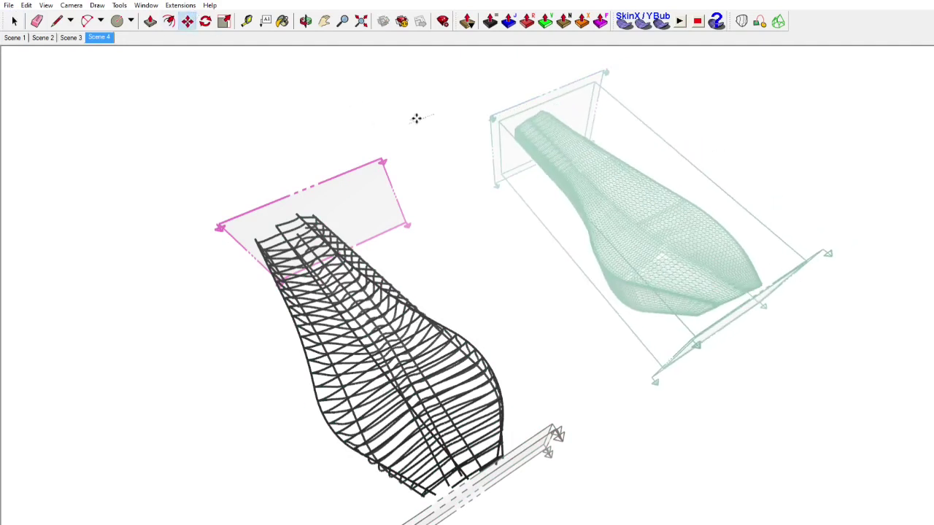
left_click(415, 118)
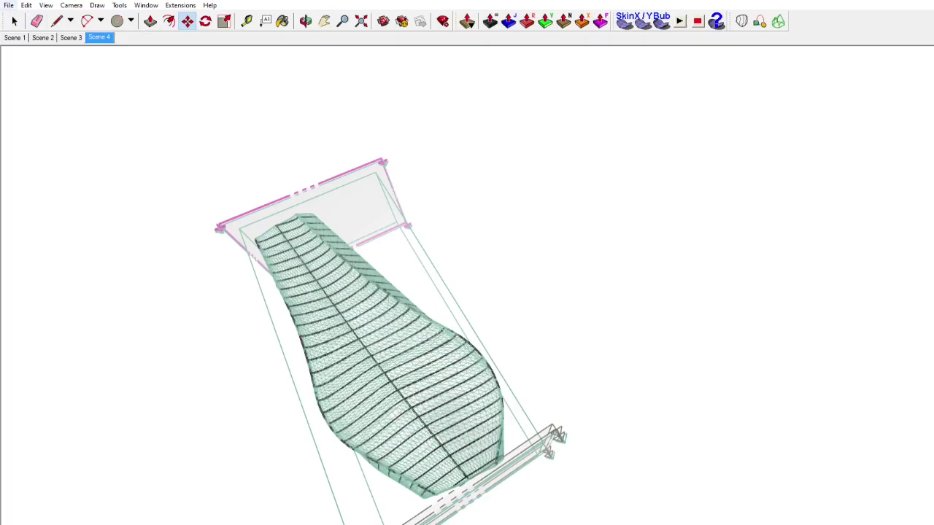
left_click(14, 20)
left_click(179, 153)
middle_click_drag(251, 231, 266, 228)
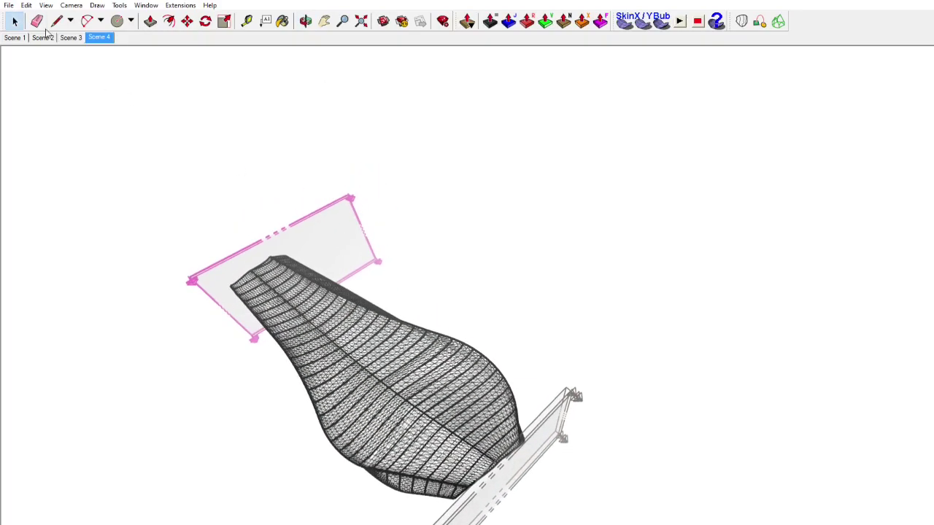
Step: Return to Scene 1 and frame a close-up view of the overlapping section planes at the hull's end
left_click(14, 36)
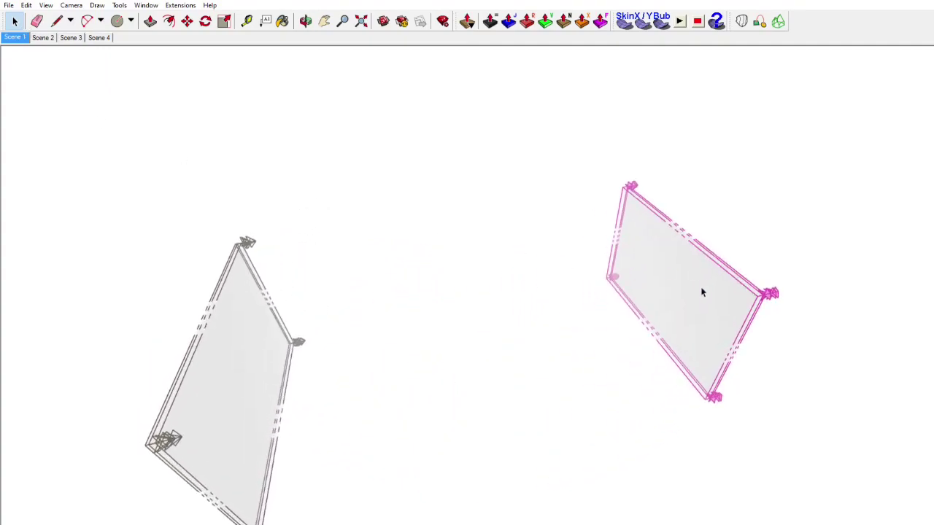
scroll(688, 294, "up", 5)
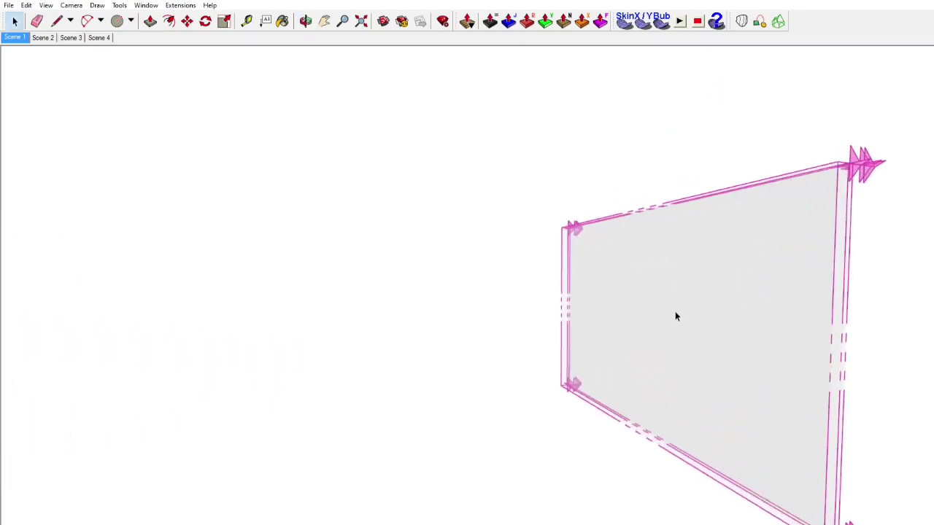
mouse_move(676, 316)
middle_mouse_down()
mouse_move(728, 389)
mouse_move(673, 311)
middle_mouse_up()
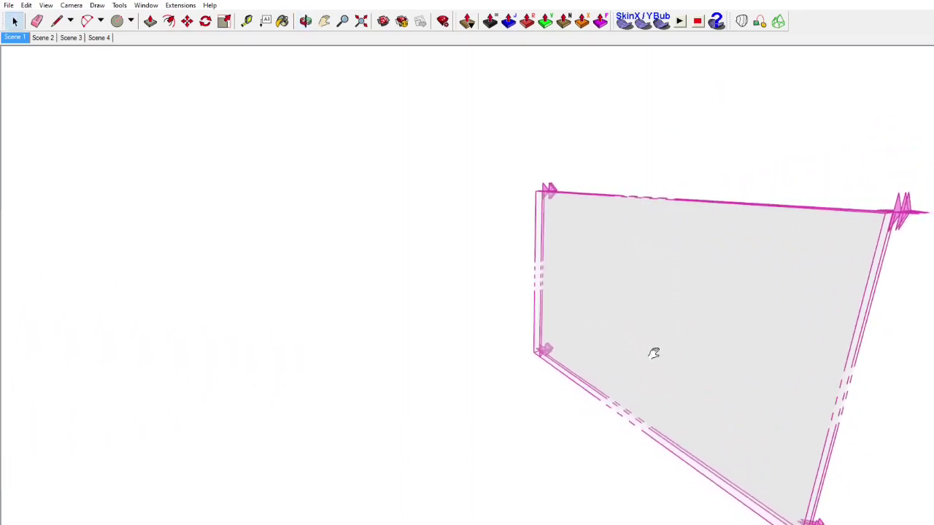
middle_click_drag(653, 354, 616, 233)
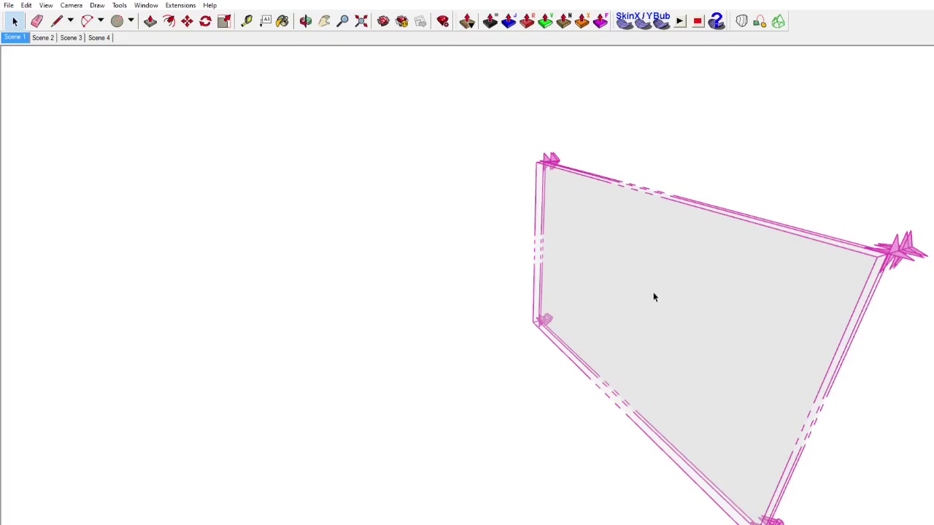
scroll(652, 296, "up", 2)
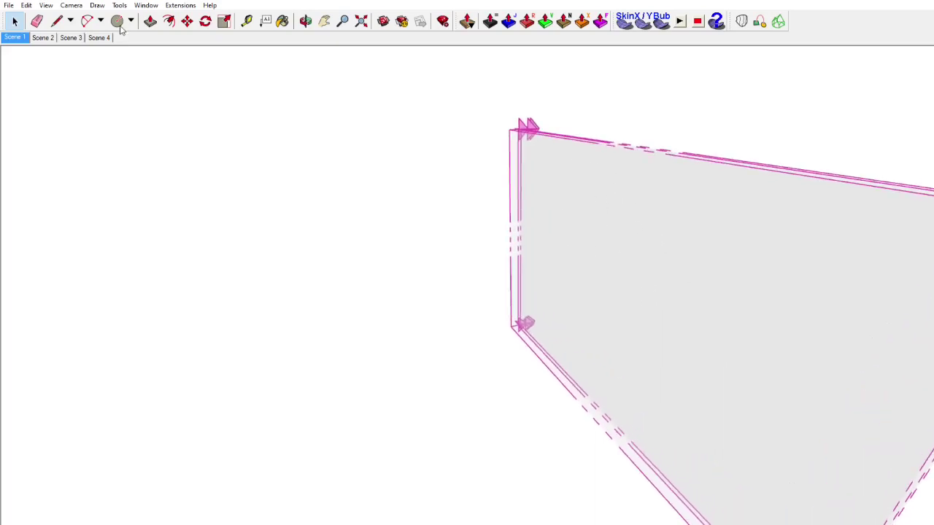
middle_click_drag(232, 136, 633, 259)
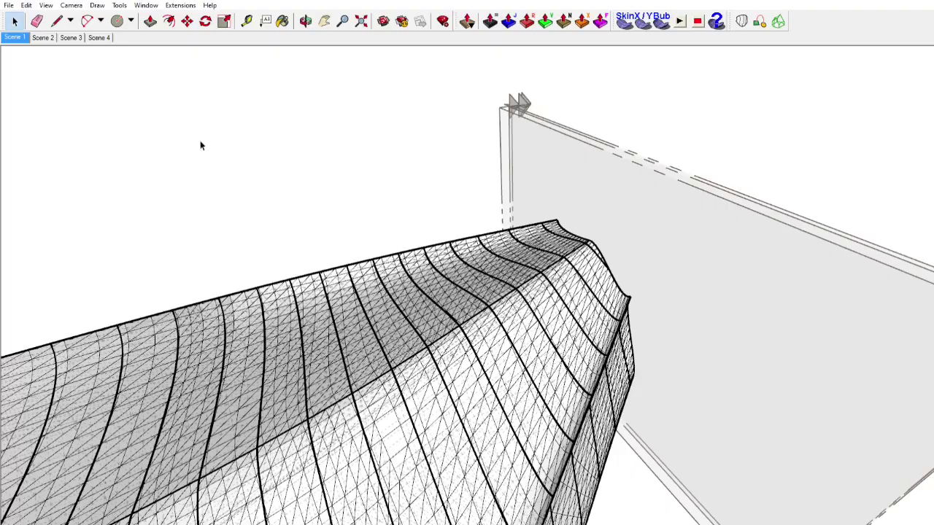
Step: Reframe Scene 1 with a closer side view of the hull and its end section planes
middle_click_drag(585, 351, 409, 328)
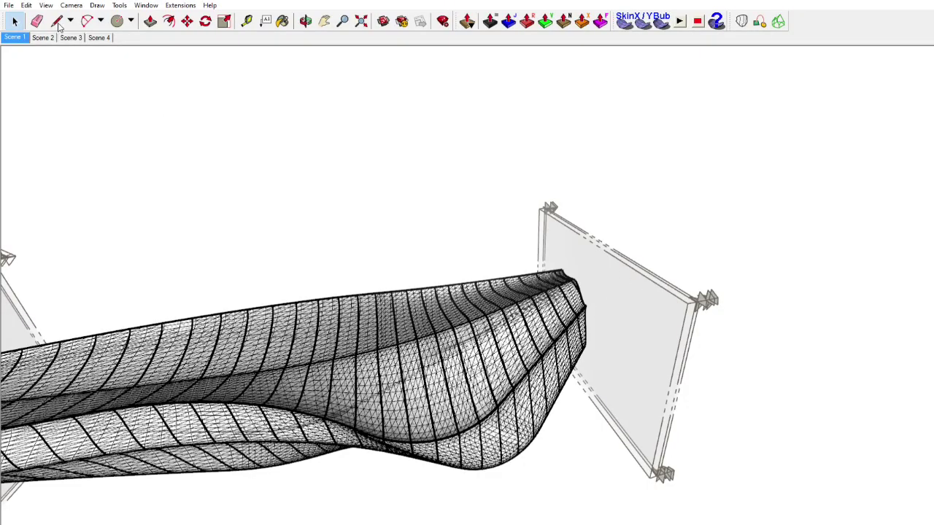
mouse_move(534, 359)
middle_mouse_down()
mouse_move(467, 321)
mouse_move(386, 302)
mouse_move(602, 334)
mouse_move(566, 353)
mouse_move(485, 370)
mouse_move(527, 334)
mouse_move(502, 358)
mouse_move(448, 348)
mouse_move(452, 260)
mouse_move(305, 272)
mouse_move(571, 294)
middle_mouse_up()
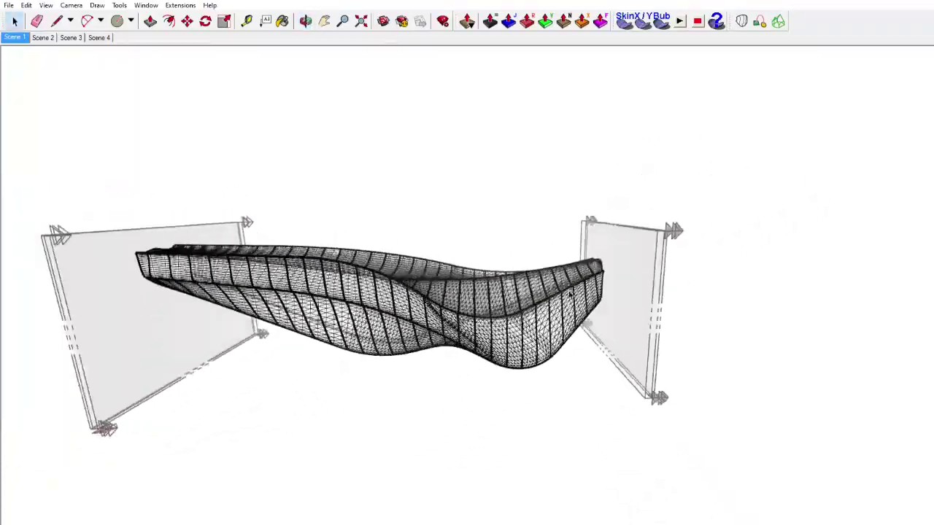
scroll(579, 295, "up", 5)
scroll(579, 295, "down", 4)
middle_click_drag(625, 324, 606, 312)
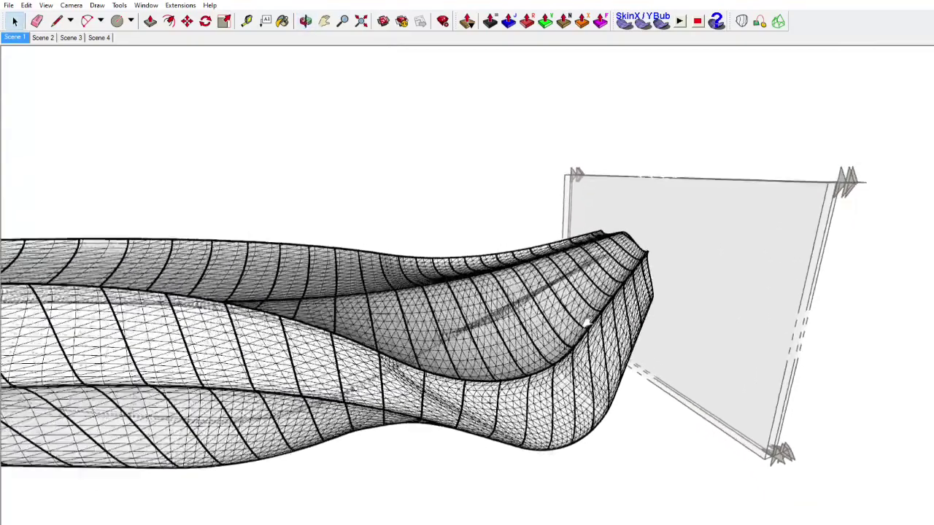
scroll(606, 310, "up", 4)
scroll(607, 310, "up", 3)
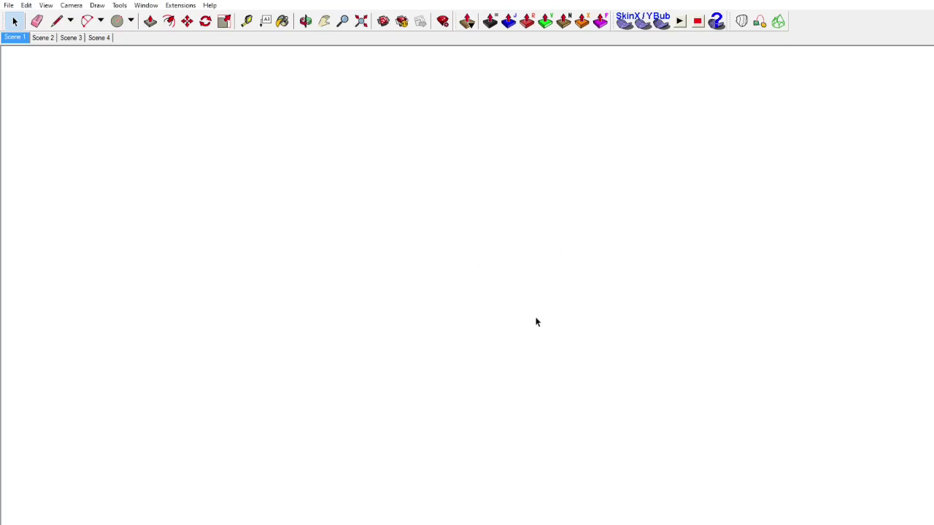
Step: Switch to Scene 2 and frame the full set of lengthwise curves in a low side view
left_click(43, 37)
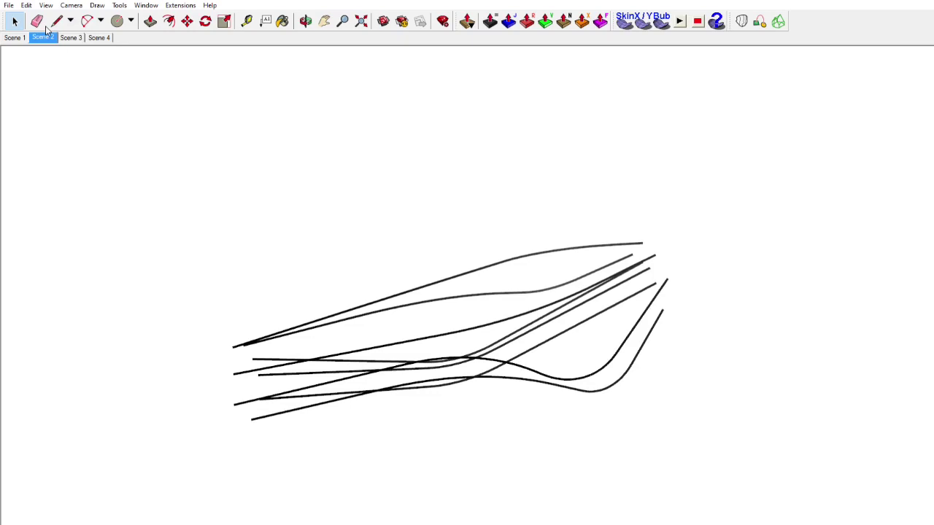
mouse_move(567, 327)
middle_mouse_down()
mouse_move(450, 273)
mouse_move(529, 279)
mouse_move(571, 255)
mouse_move(581, 284)
middle_mouse_up()
scroll(582, 288, "up", 2)
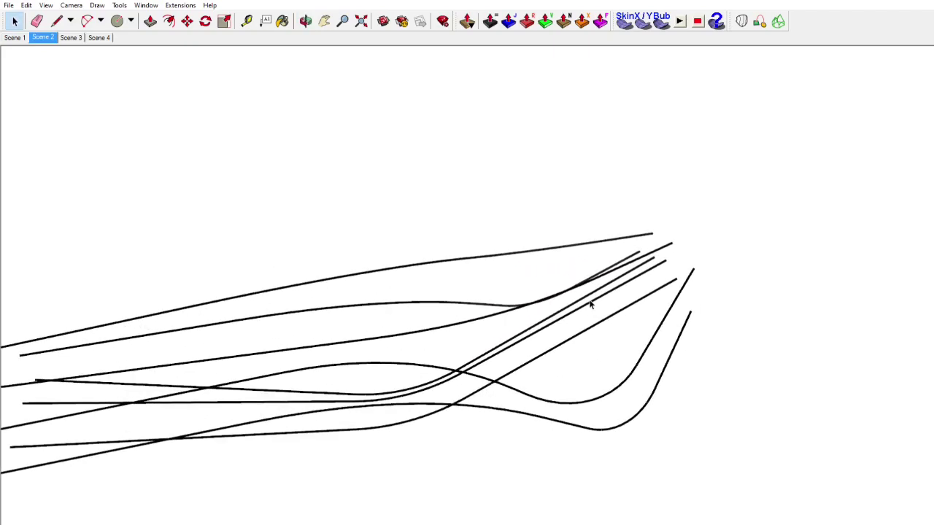
scroll(657, 270, "up", 2)
mouse_move(677, 235)
middle_mouse_down()
mouse_move(625, 280)
mouse_move(541, 276)
mouse_move(452, 348)
mouse_move(491, 338)
mouse_move(473, 291)
mouse_move(400, 313)
mouse_move(608, 319)
mouse_move(506, 317)
middle_mouse_up()
scroll(542, 316, "down", 2)
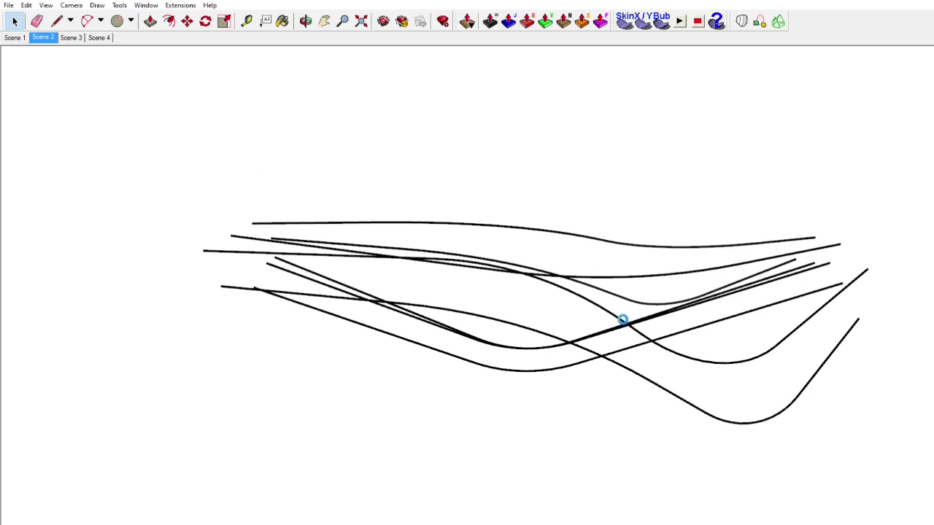
middle_click_drag(622, 320, 589, 303)
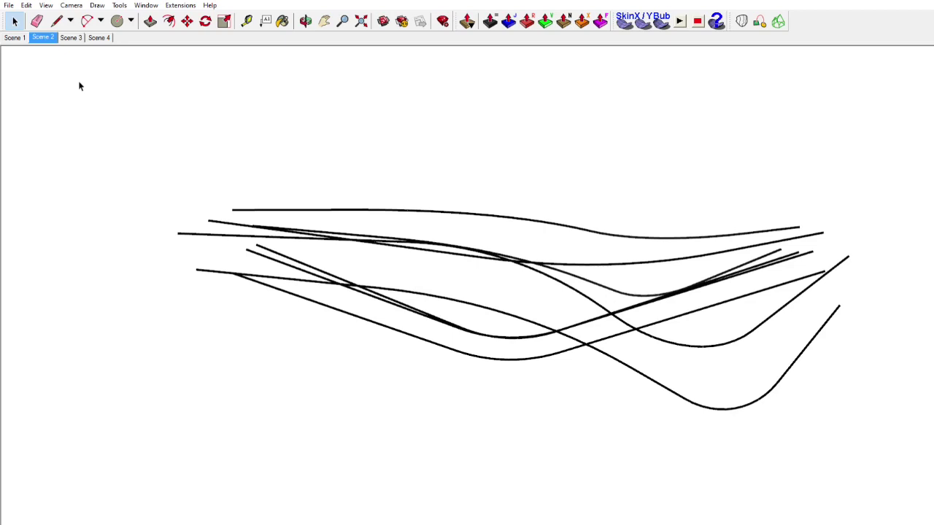
Step: Play the transitions from Scene 1 through Scene 2 to Scene 3, and frame the ribs and curves there in a side view
left_click(21, 36)
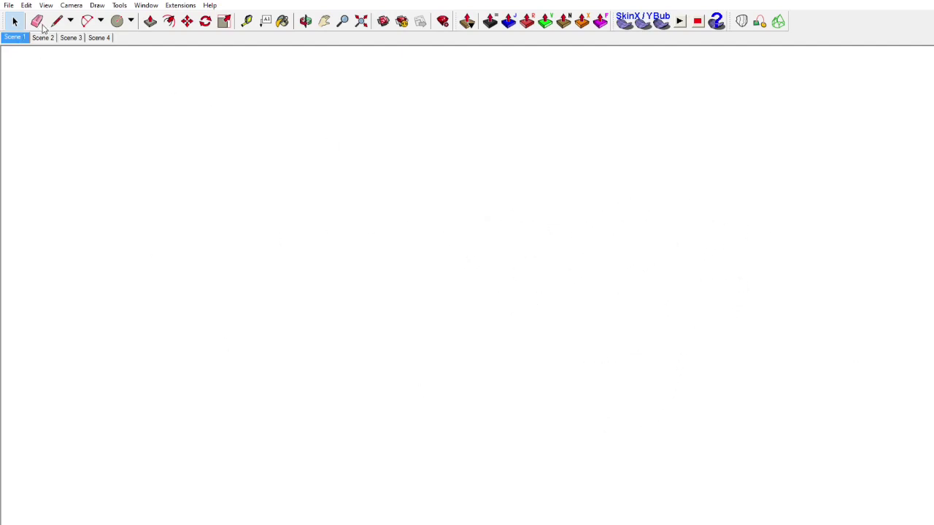
left_click(43, 35)
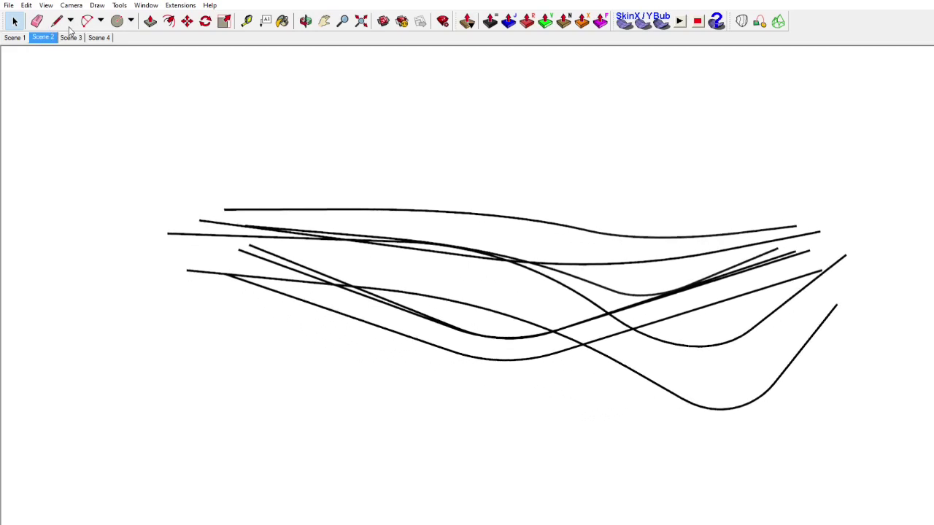
left_click(71, 37)
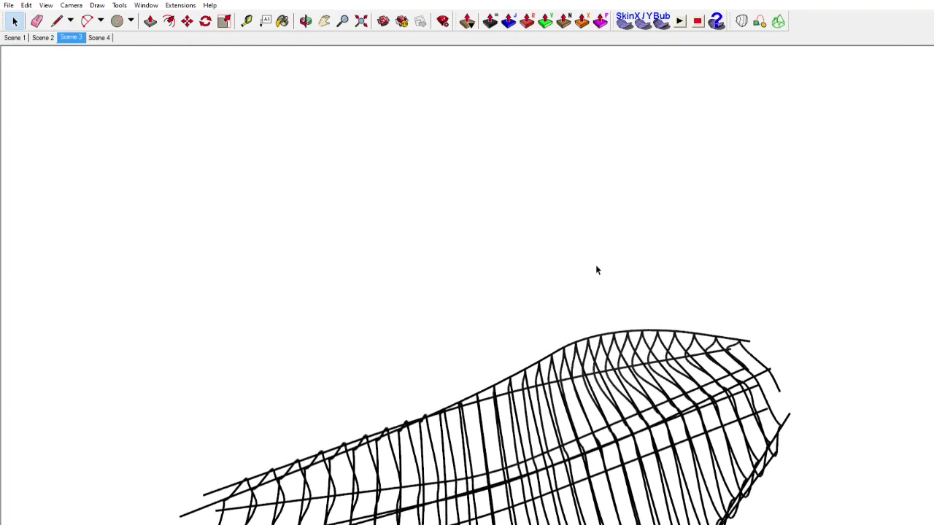
mouse_move(542, 444)
middle_mouse_down()
mouse_move(555, 394)
mouse_move(586, 369)
mouse_move(567, 392)
mouse_move(562, 371)
mouse_move(598, 335)
mouse_move(640, 299)
mouse_move(720, 278)
mouse_move(403, 266)
mouse_move(624, 265)
mouse_move(661, 248)
mouse_move(626, 288)
mouse_move(452, 332)
mouse_move(529, 327)
mouse_move(520, 323)
middle_mouse_up()
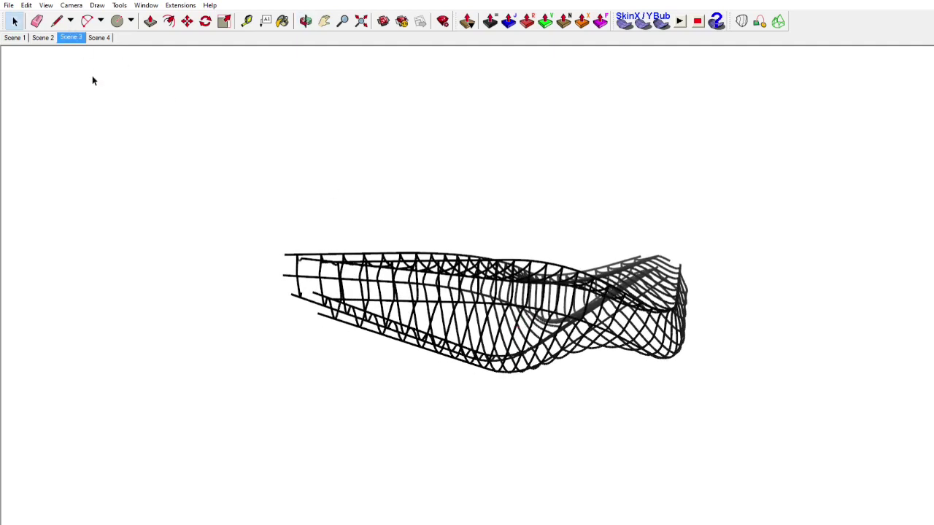
Step: Replay the transition from Scene 2 to Scene 3 to check how the ribs are revealed along the curves
left_click(56, 37)
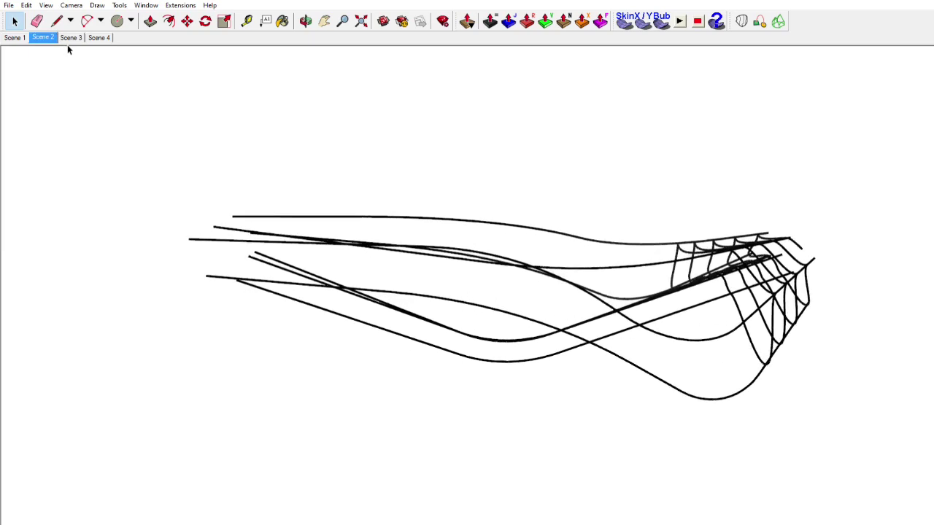
left_click(71, 37)
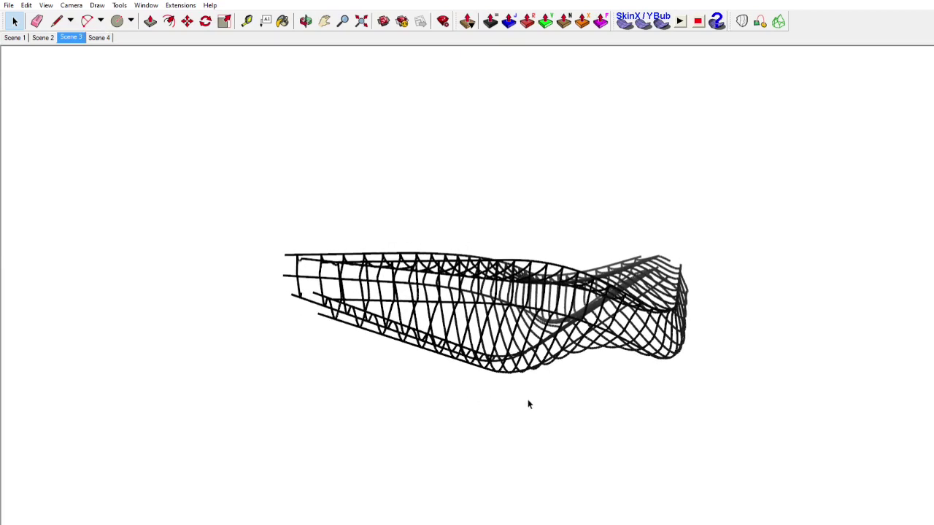
middle_click_drag(529, 404, 551, 393)
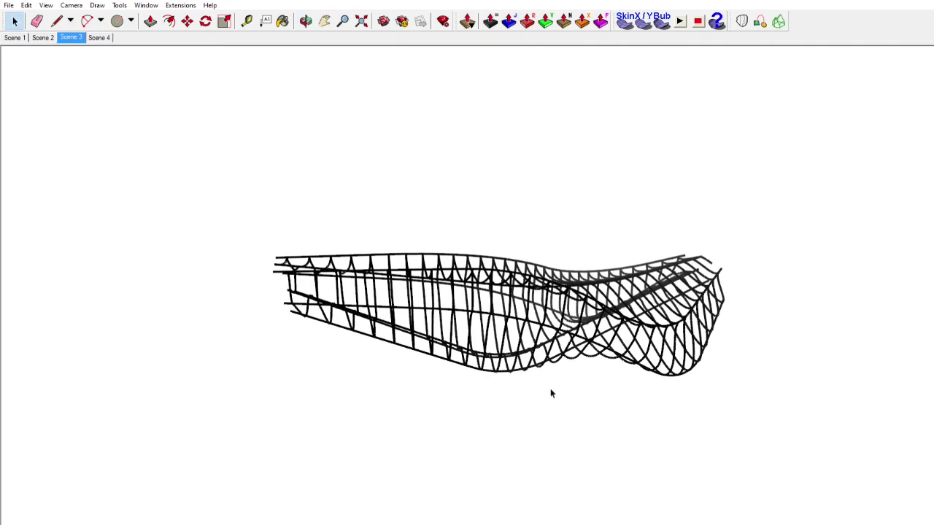
Step: Switch to Scene 4 and frame the whole meshed hull in a low side view
left_click(102, 37)
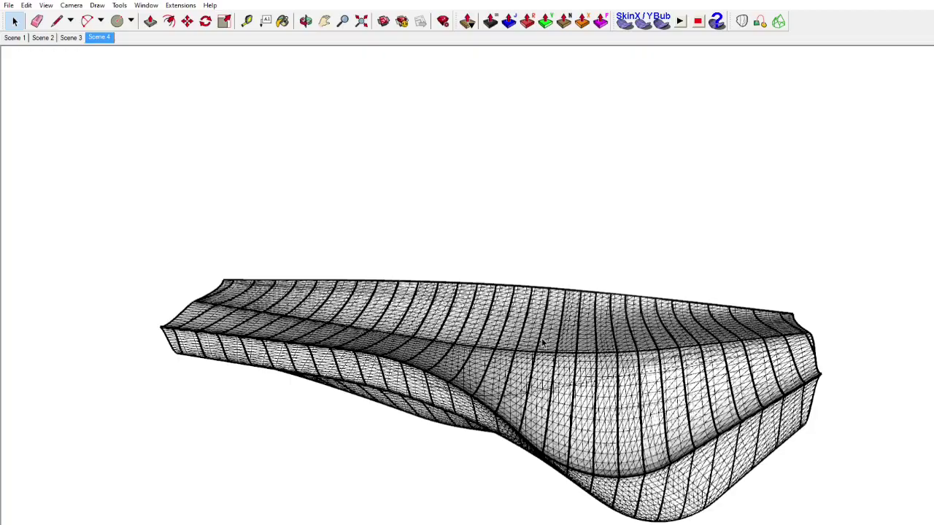
middle_click_drag(519, 365, 515, 306)
scroll(548, 334, "up", 1)
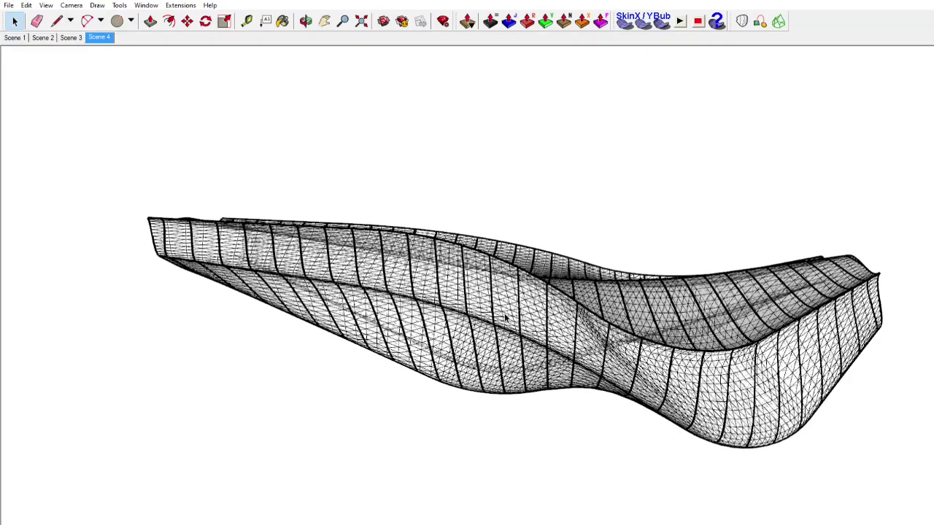
middle_click_drag(505, 316, 512, 322)
mouse_move(573, 365)
middle_mouse_down()
mouse_move(567, 374)
mouse_move(563, 356)
middle_mouse_up()
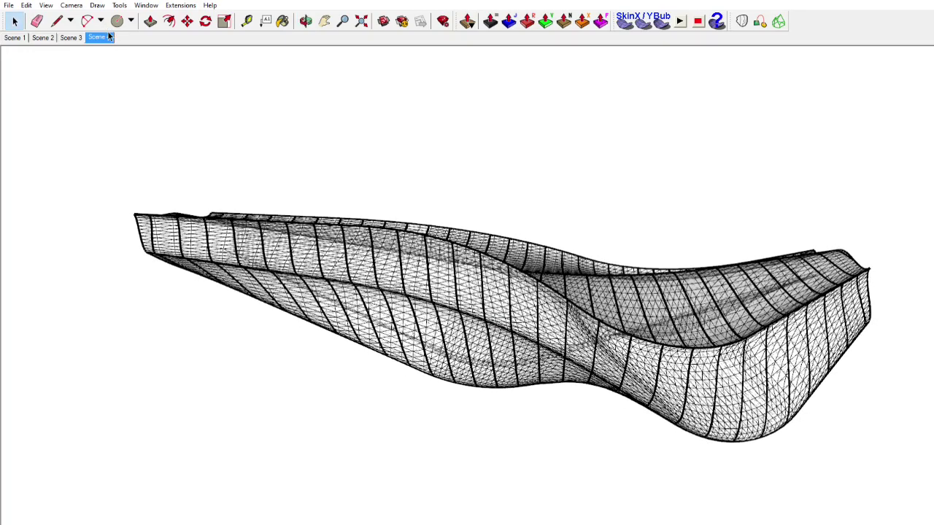
Step: Step back to Scene 3 and Scene 1, and play Scenes 2, 3 and 4 in order to review the complete reveal
left_click(77, 35)
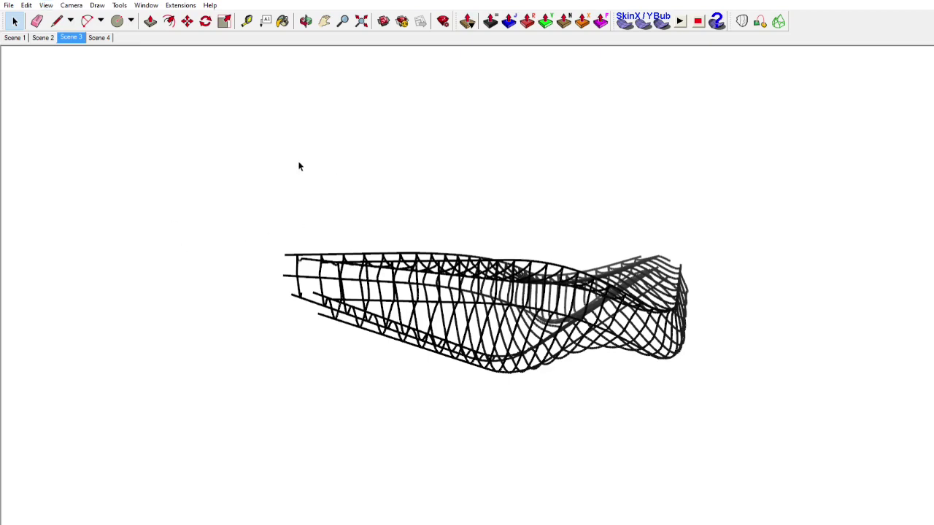
left_click(16, 37)
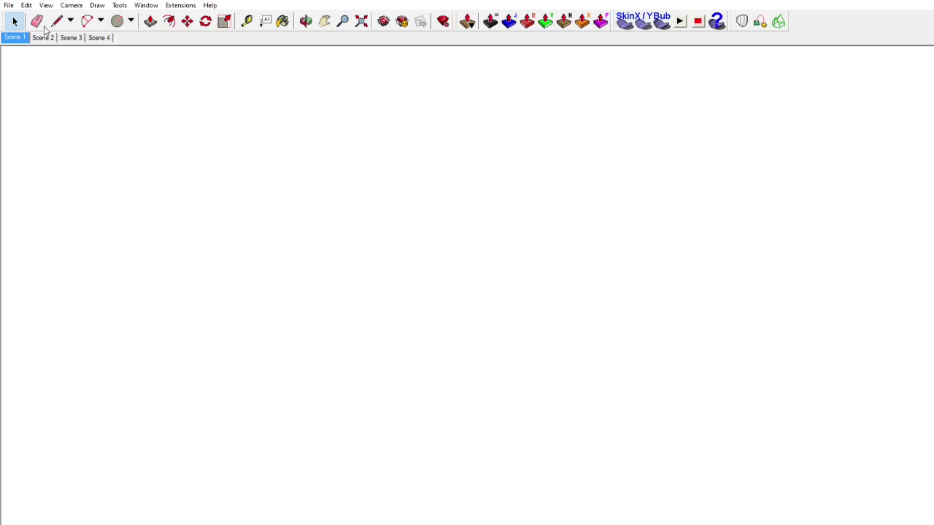
left_click(44, 33)
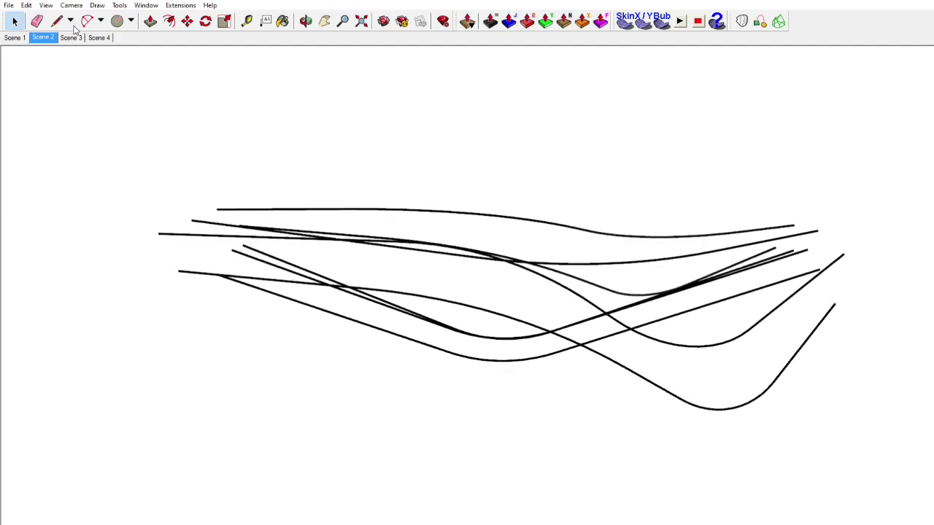
left_click(73, 34)
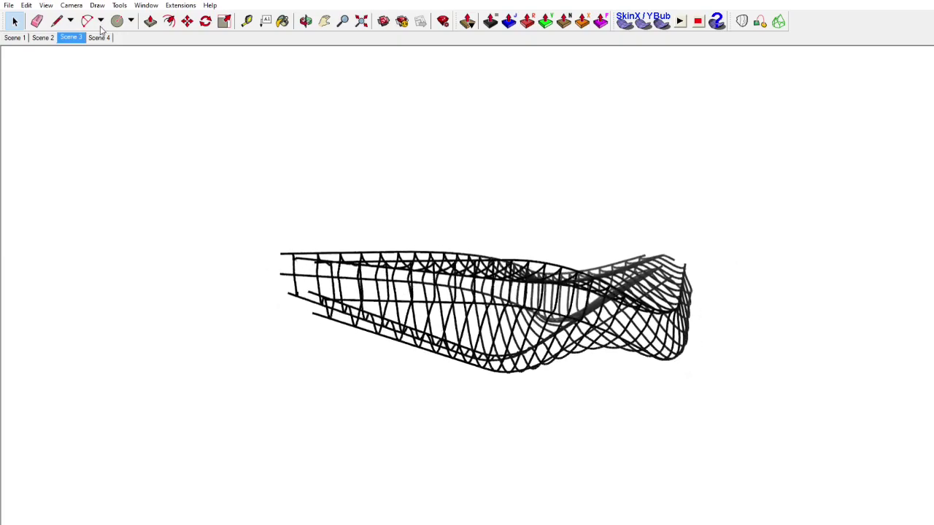
left_click(99, 34)
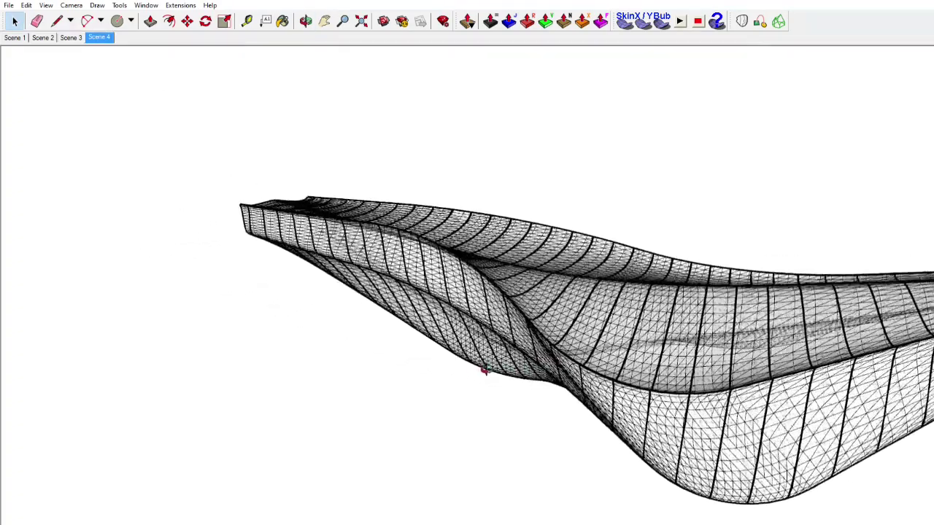
Step: Try to move the mesh group away from the ribs and curves in Scene 4, and clear the selection
mouse_move(484, 372)
middle_mouse_down()
mouse_move(628, 358)
mouse_move(440, 397)
mouse_move(521, 416)
mouse_move(555, 329)
mouse_move(520, 330)
mouse_move(489, 353)
middle_mouse_up()
left_click(551, 309)
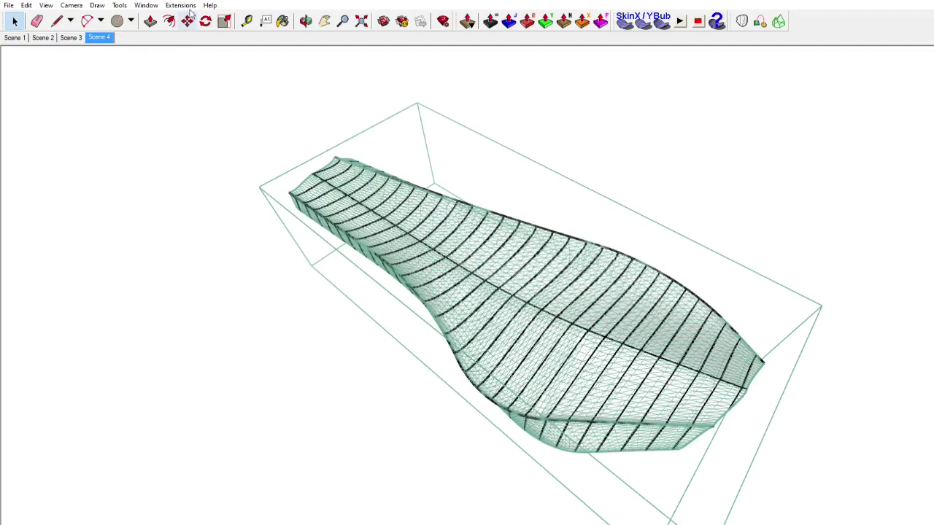
left_click(187, 21)
left_click_drag(555, 212, 581, 188)
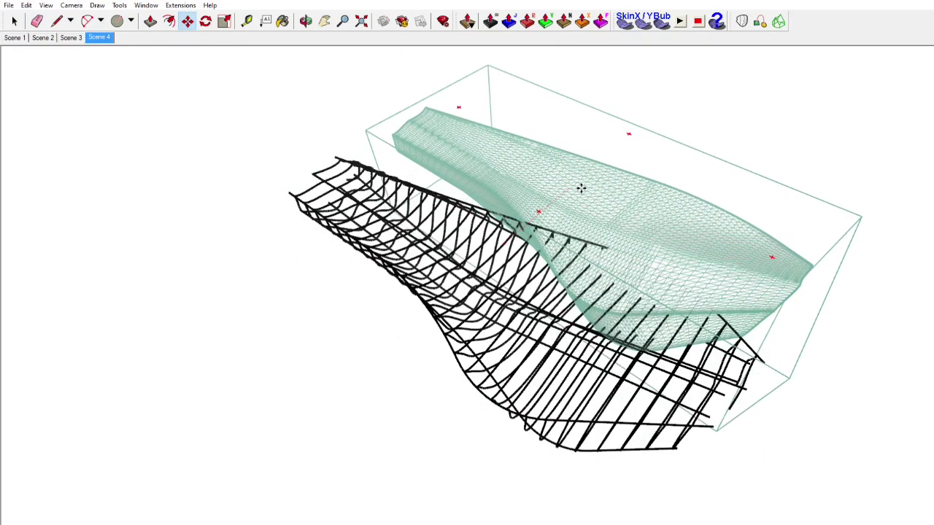
key("Escape")
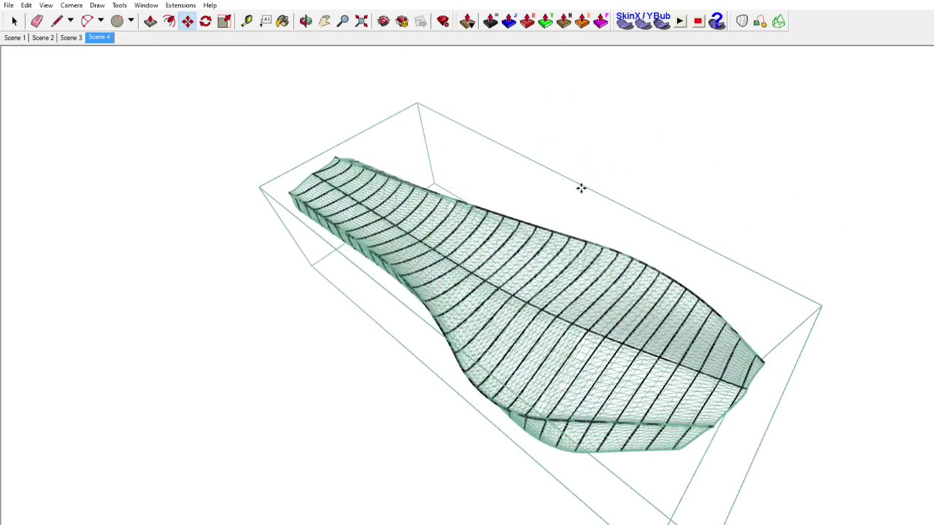
left_click(14, 20)
left_click(379, 348)
Step: Examine the combined hull curves, ribs and mesh from several sides in Scene 4
middle_click_drag(379, 348, 664, 223)
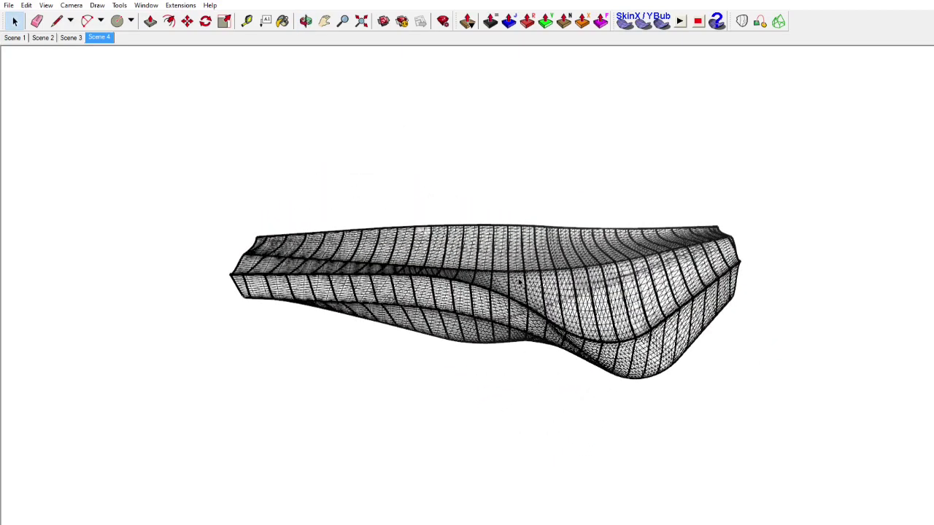
middle_click_drag(567, 287, 656, 332)
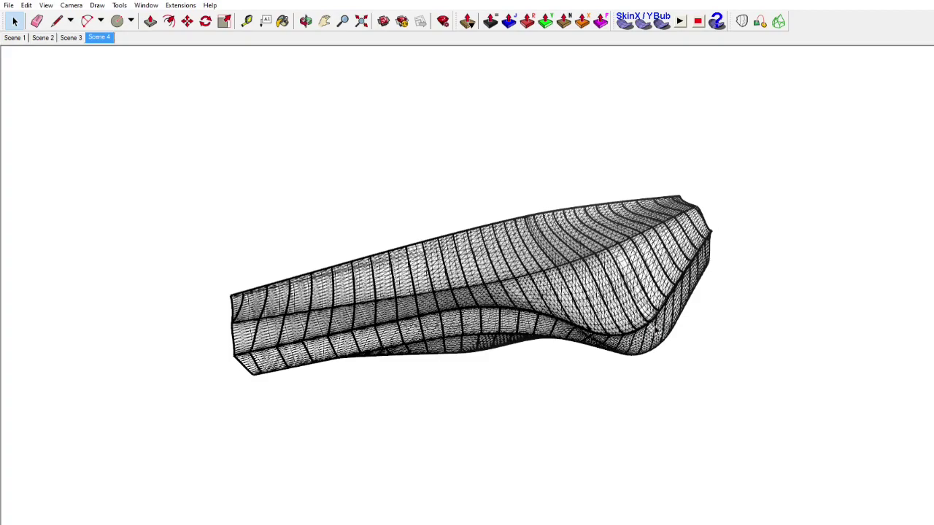
middle_click_drag(591, 332, 335, 270)
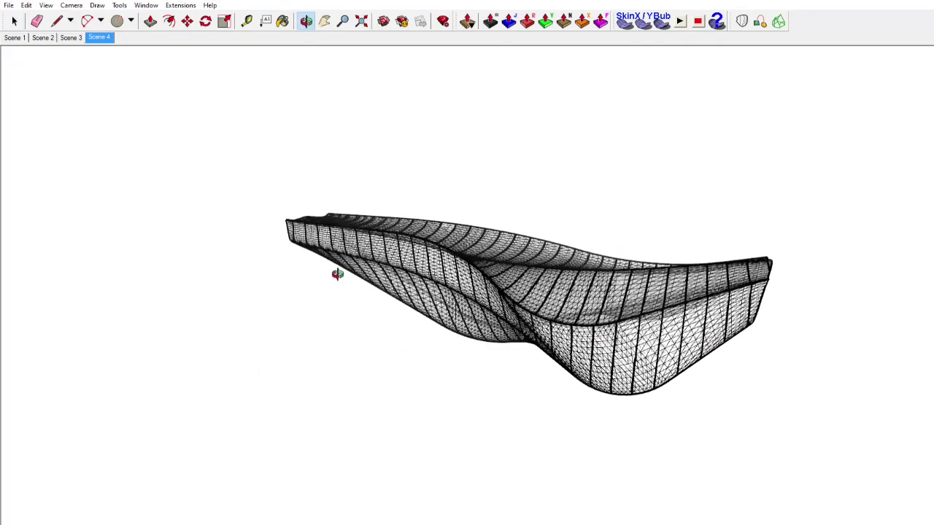
middle_click_drag(436, 292, 634, 293)
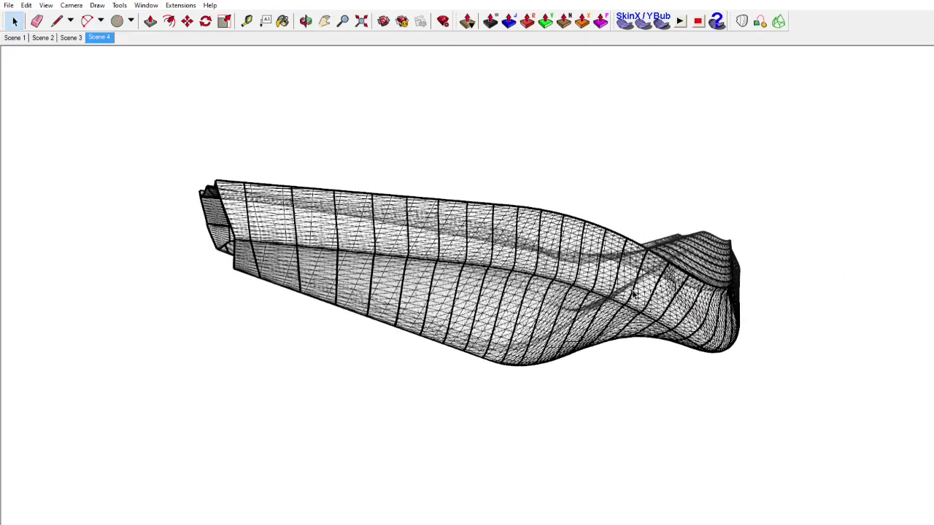